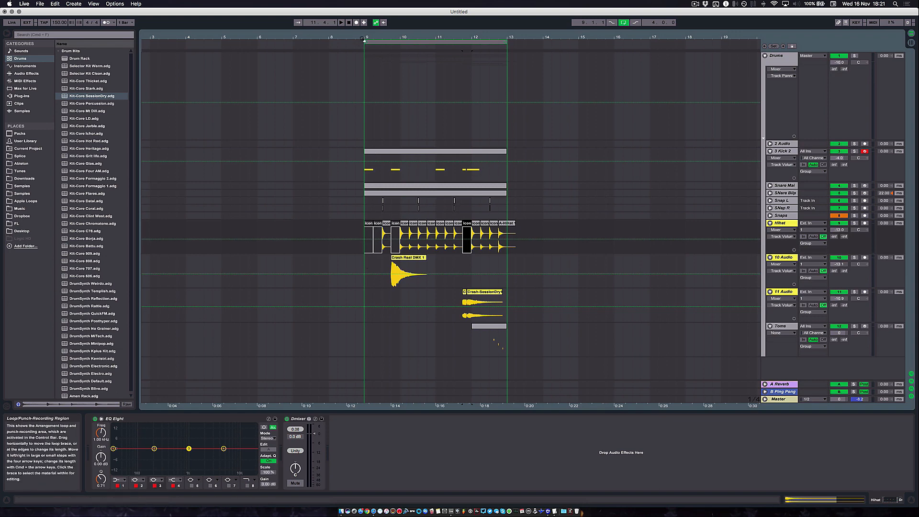
Select the kick, snare blip and main snare clips in turn to examine the devices on their tracks
left_click_drag(364, 37, 365, 62)
left_click(412, 152)
left_click(426, 188)
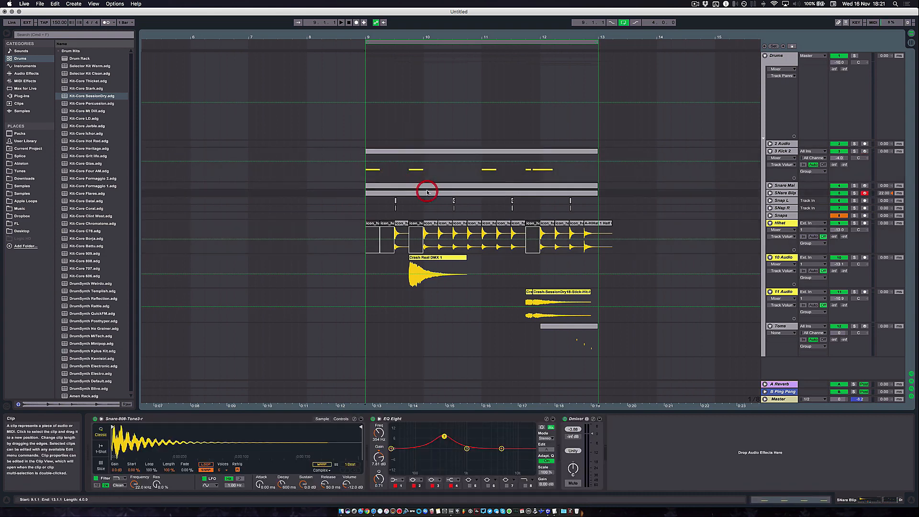
left_click(427, 189)
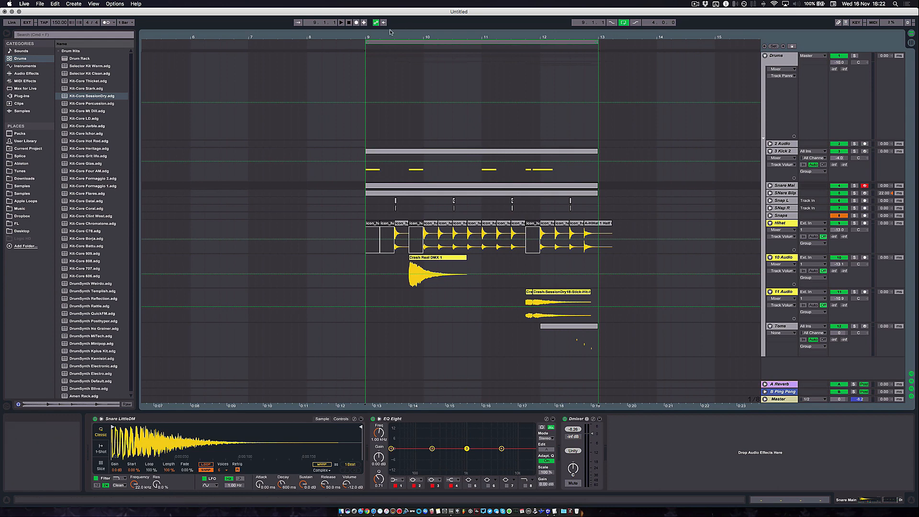
left_click_drag(395, 37, 329, 62)
scroll(391, 164, "right", 3)
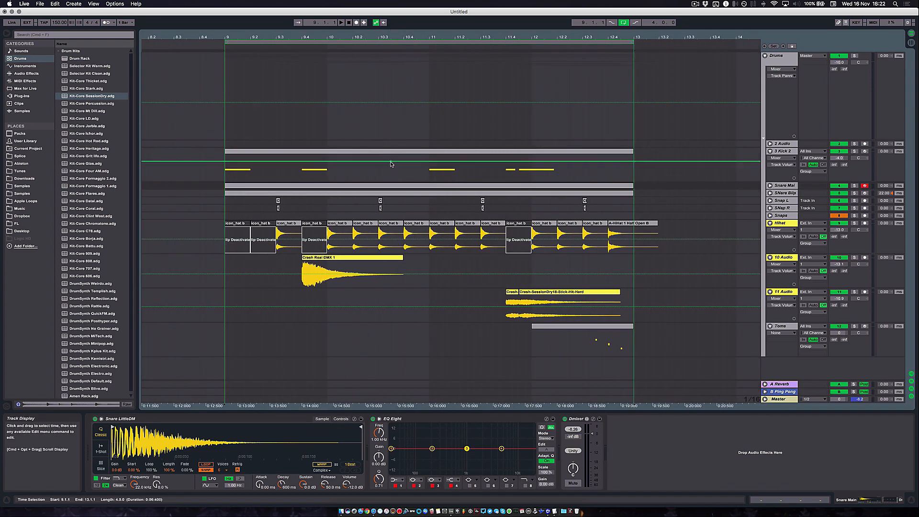
left_click(407, 149)
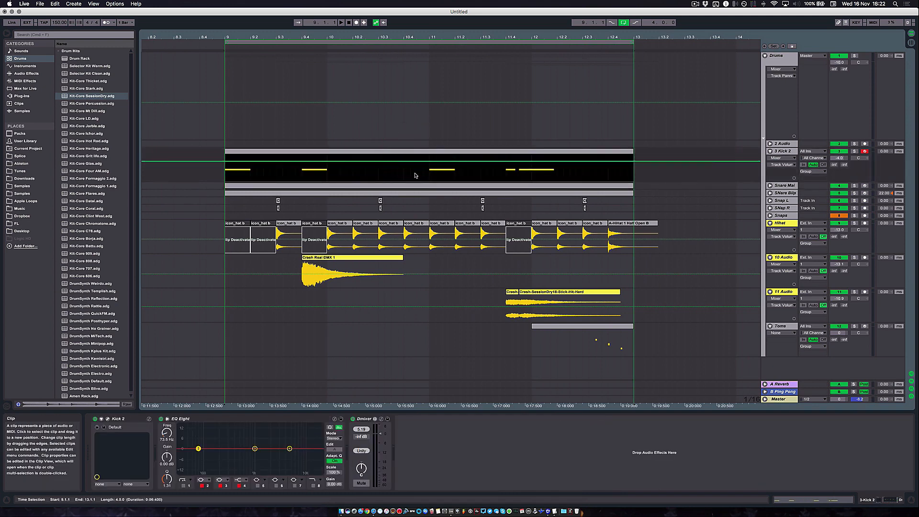
left_click(422, 187)
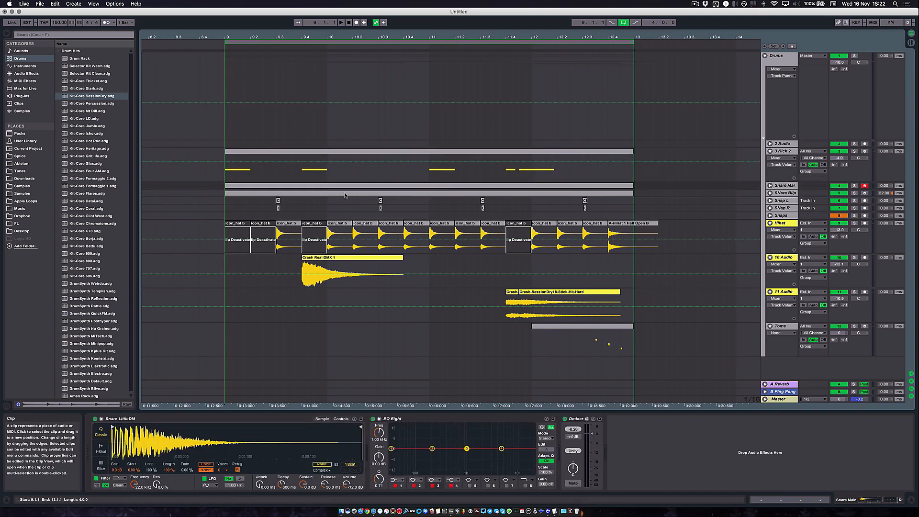
Unfold the main snare and snare blip tracks and place the insert marker at 9.3.1 on the snare blip track
left_click(770, 186)
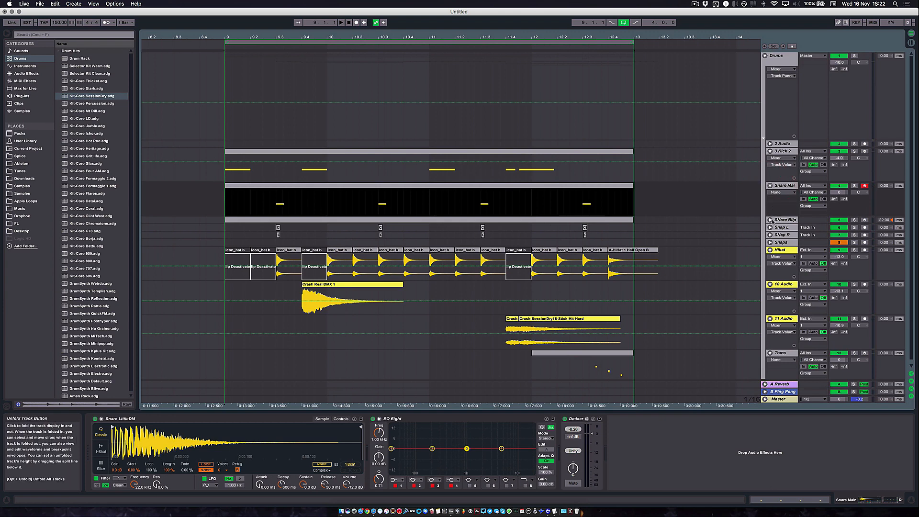
left_click(770, 219)
scroll(485, 193, "down", 1)
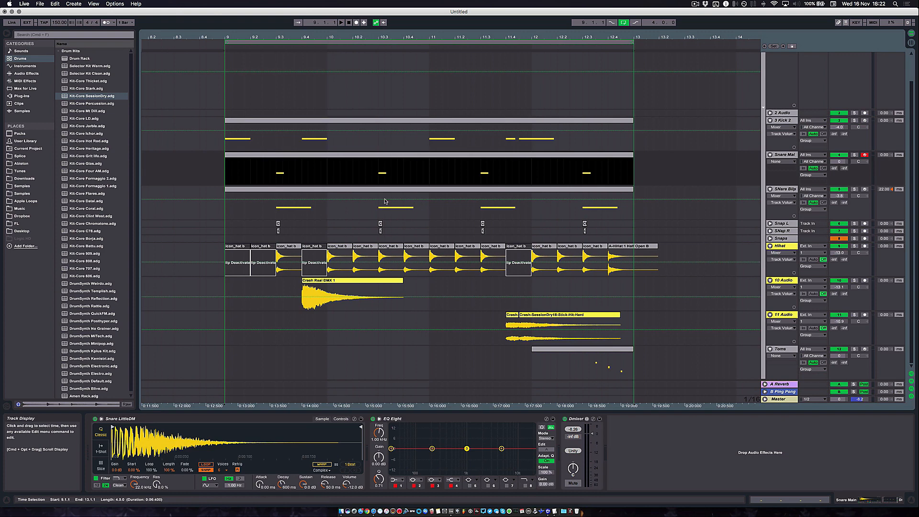
left_click(285, 213)
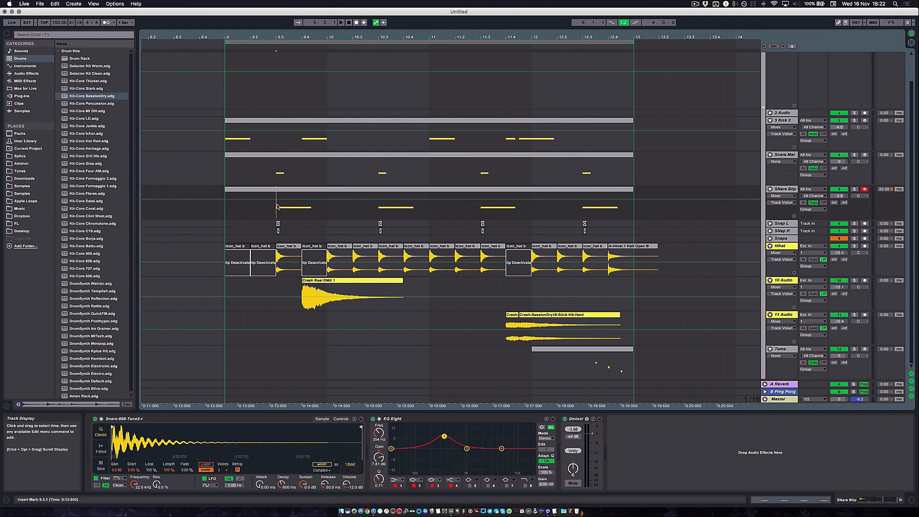
mouse_move(239, 37)
left_mouse_down()
mouse_move(239, 57)
mouse_move(231, 37)
left_mouse_up()
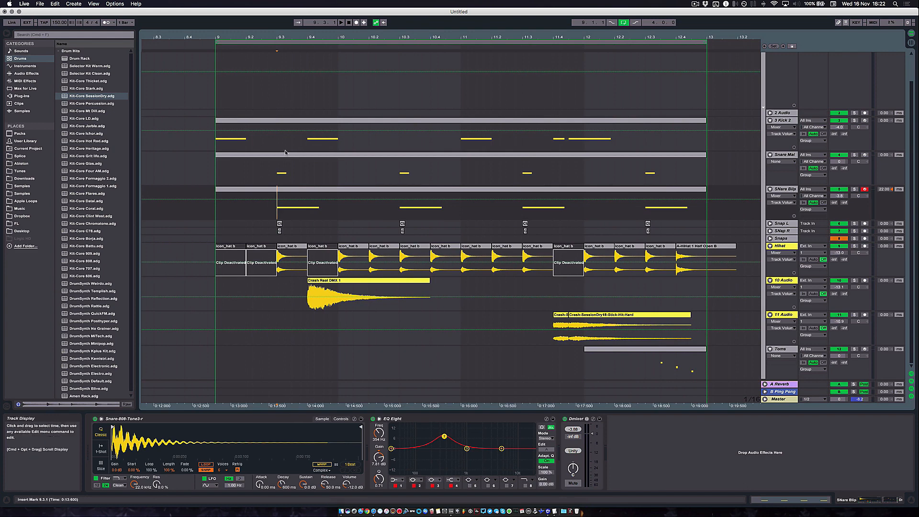
Inspect the kick's pitch curve in the Kick 2 plug-in window, close it and return to the main snare track
left_click(788, 156)
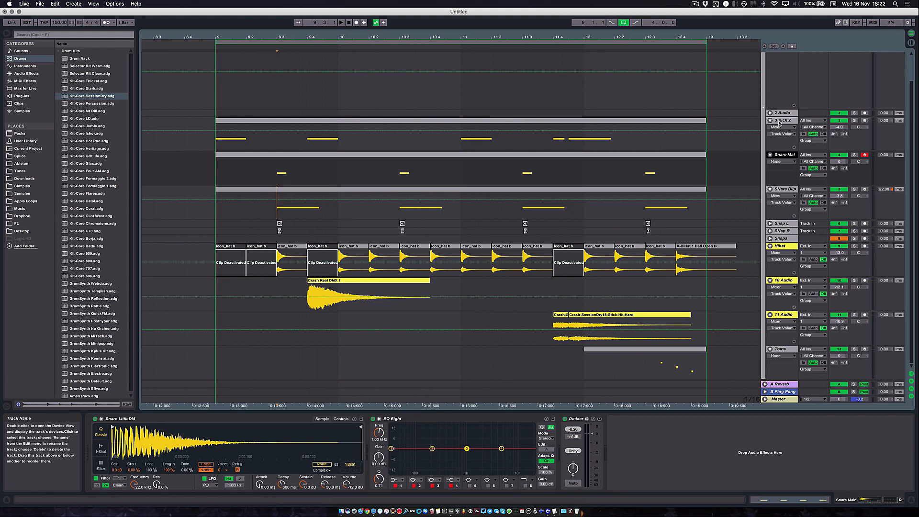
left_click(781, 121)
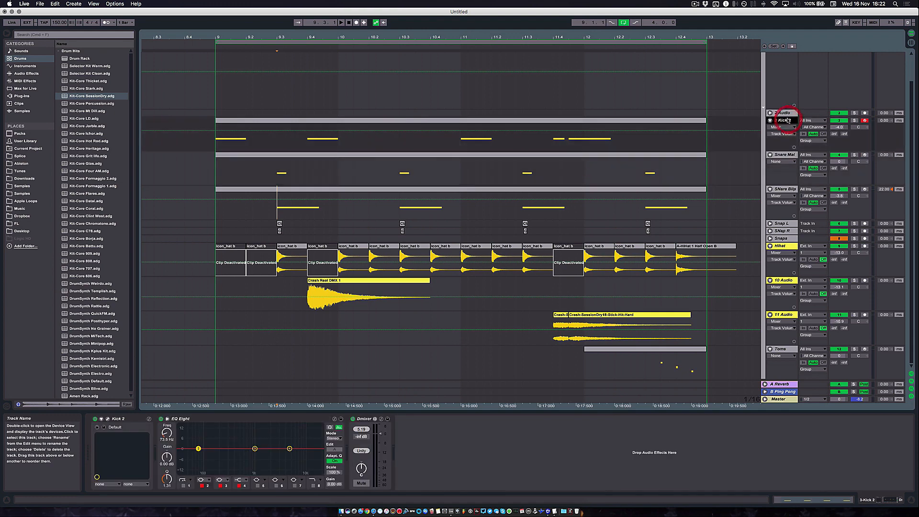
left_click(108, 419)
left_click_drag(470, 238, 361, 199)
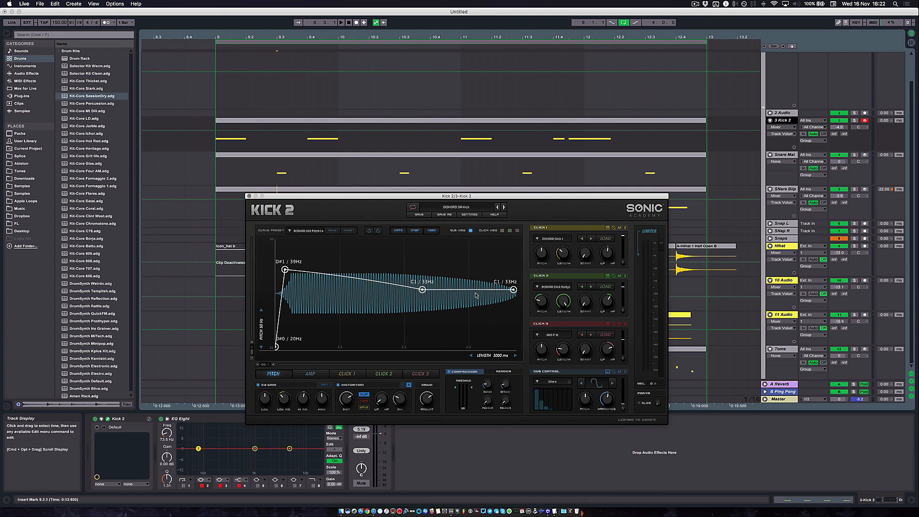
left_click(248, 196)
left_click(485, 178)
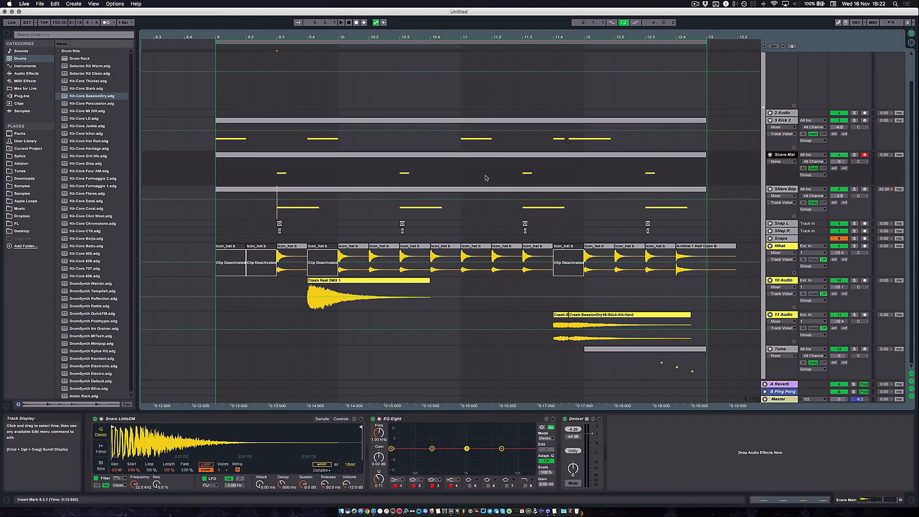
Place the insert marker at 9.3.1 on the main snare track and solo that track
left_click(269, 167)
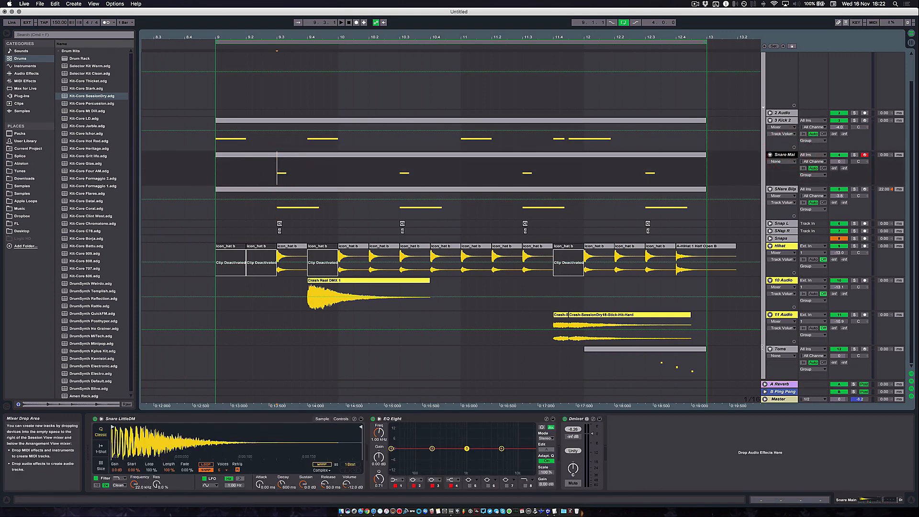
left_click(854, 154)
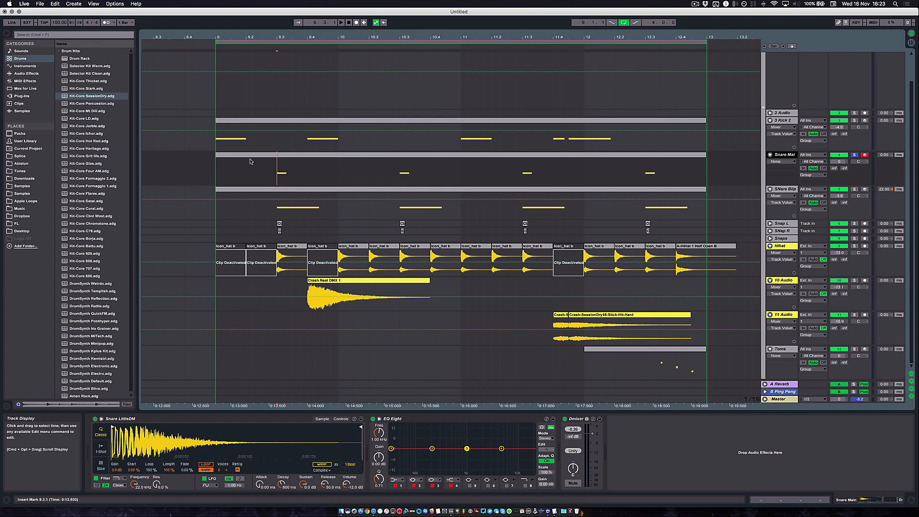
left_click(782, 155)
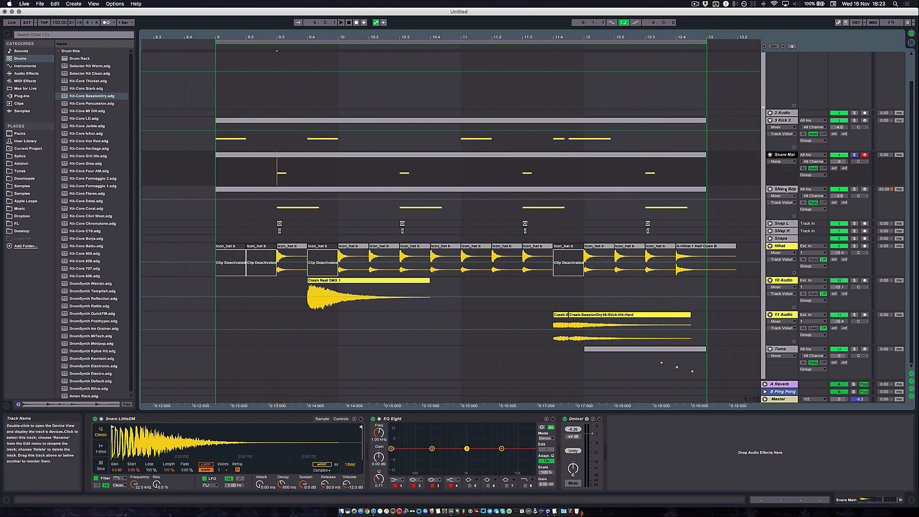
left_click(786, 189)
left_click(781, 155)
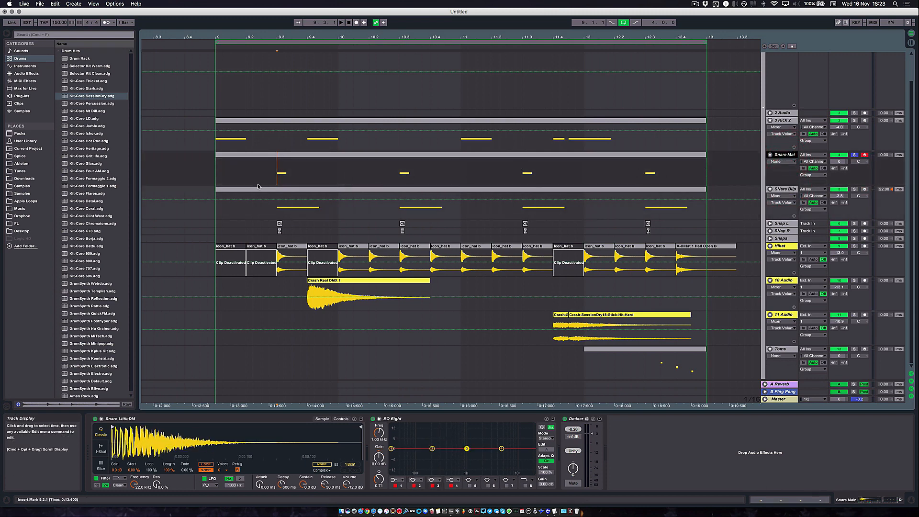
Expand the main snare's EQ Eight display and boost band 2 by about 2.5 dB at about 300 Hz
left_click(431, 420)
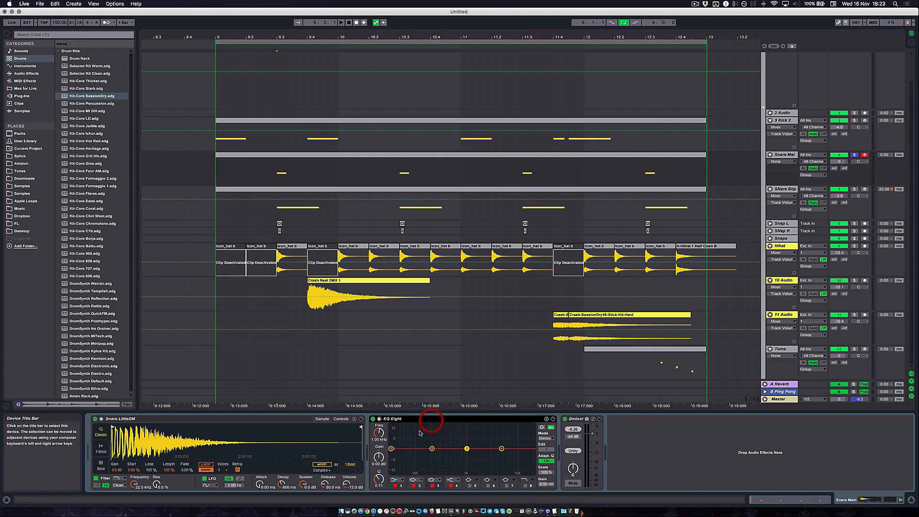
left_click(379, 419)
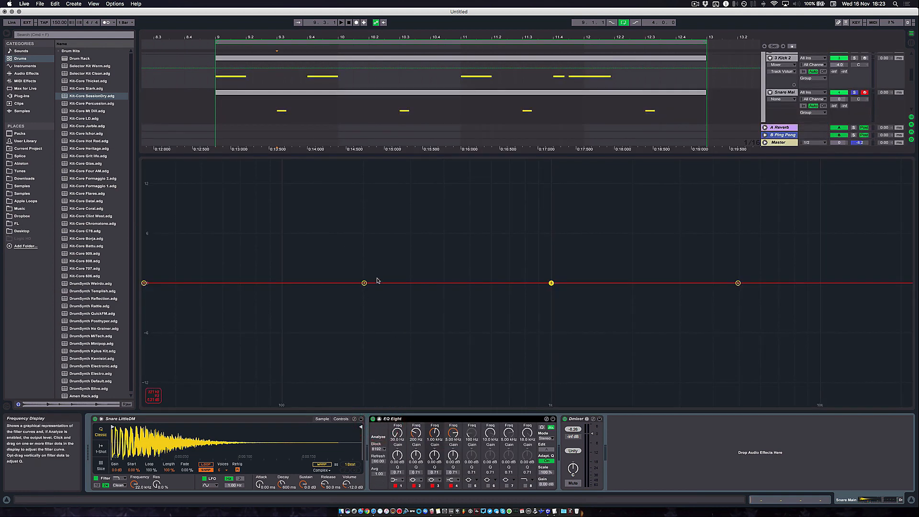
left_click_drag(364, 283, 403, 284)
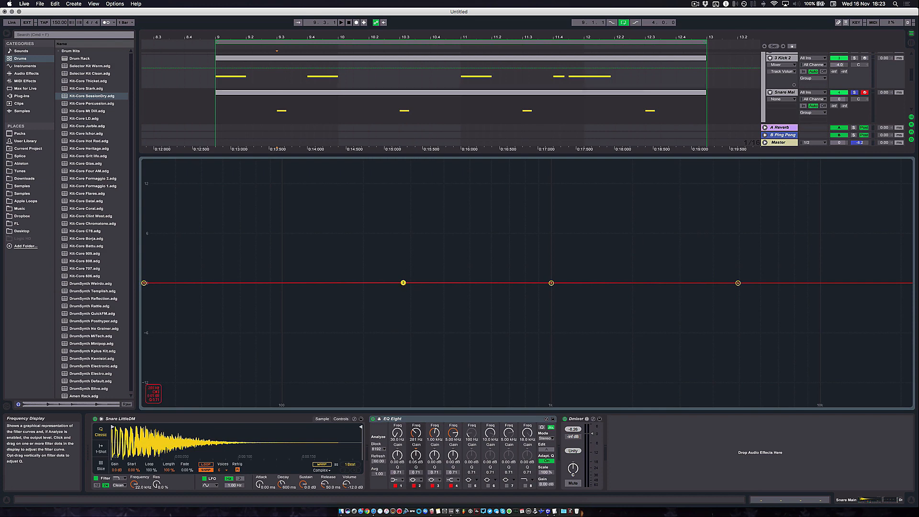
left_click_drag(403, 283, 412, 263)
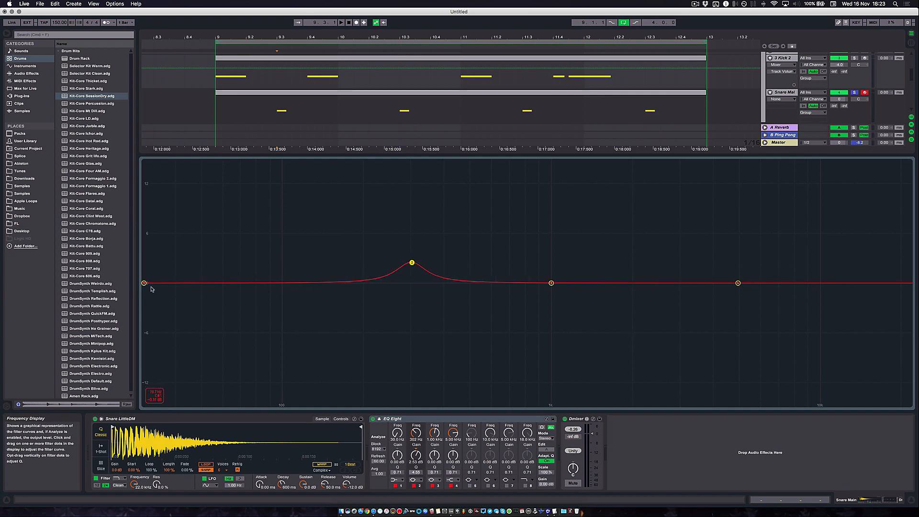
Turn EQ Eight band 1 into a 48 dB/octave low cut at about 51 Hz
left_click_drag(145, 283, 198, 286)
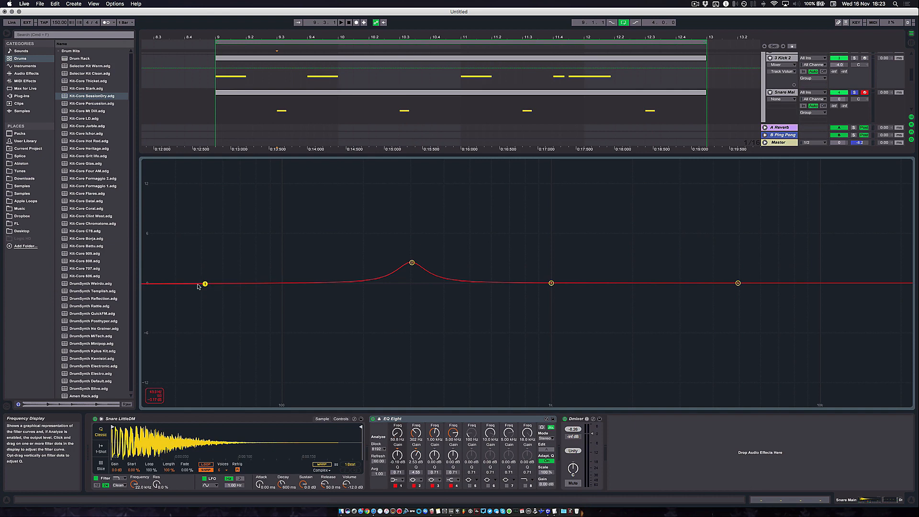
left_click(398, 480)
left_click(397, 434)
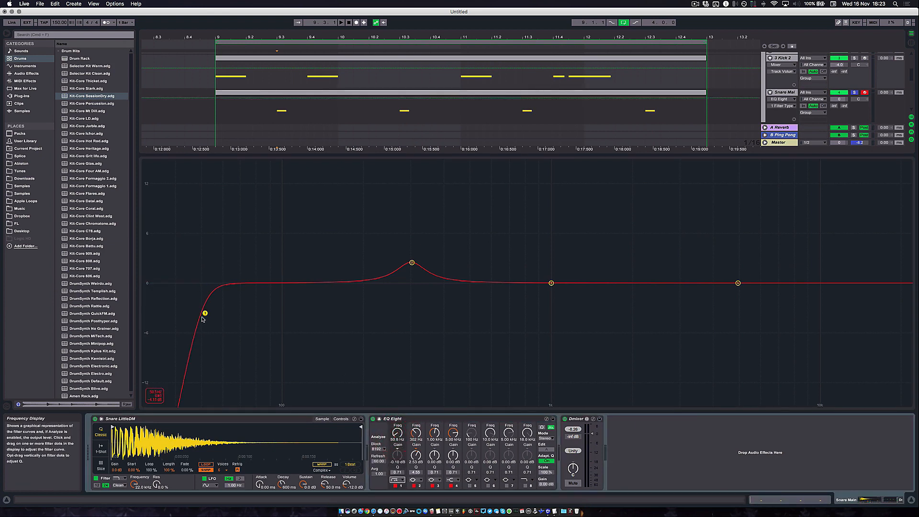
Switch band 1 to the 12 dB/octave low cut for comparison and back to the 48 dB/octave low cut
left_click(398, 480)
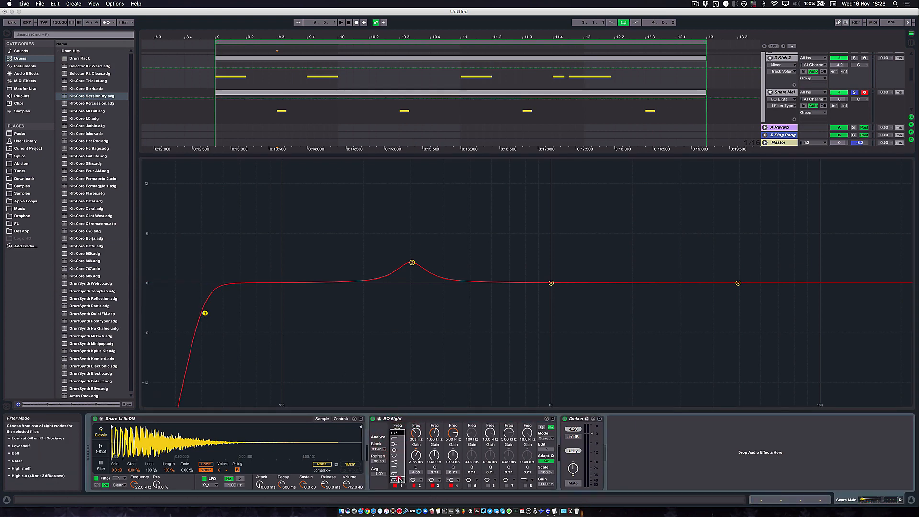
left_click(397, 439)
left_click(397, 480)
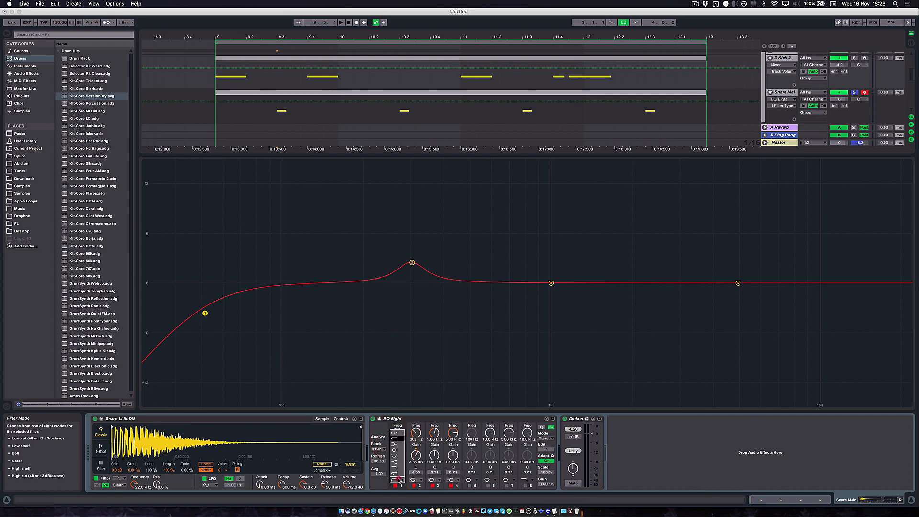
left_click(397, 433)
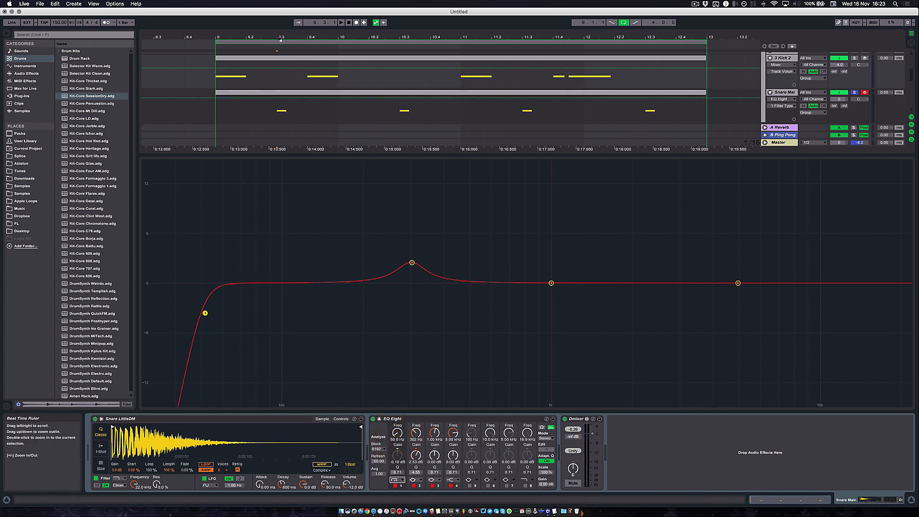
Loop the first snare hit from 9.3.1 to 9.4.1 and play it to view its spectrum in EQ Eight
left_click(276, 39)
left_click_drag(215, 42, 275, 41)
left_click(305, 40)
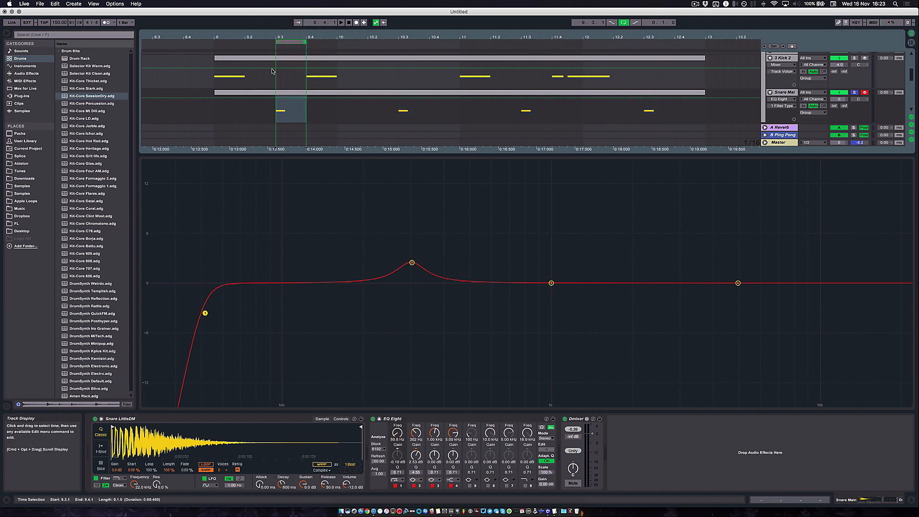
key("space")
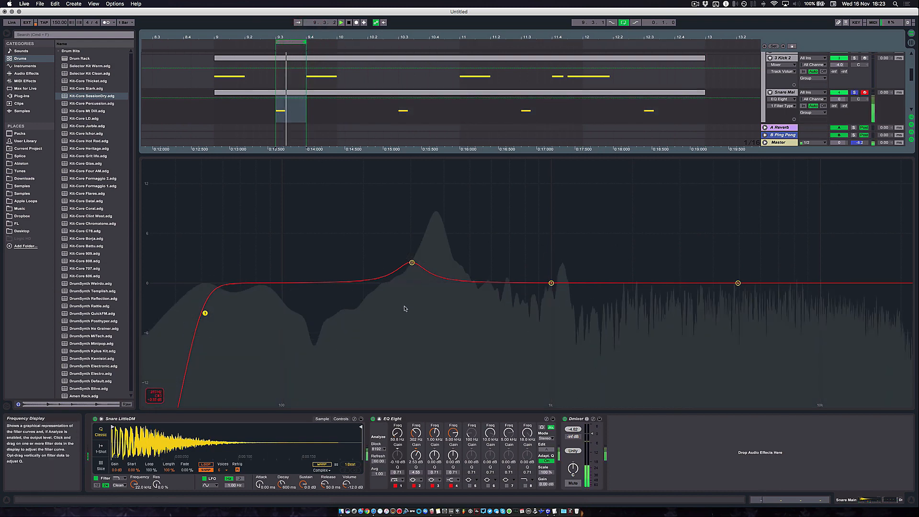
key("space")
Flatten band 2's boost to about 0 dB and, with the loop playing, move the band to about 374 Hz
left_click_drag(412, 262, 411, 280)
key("space")
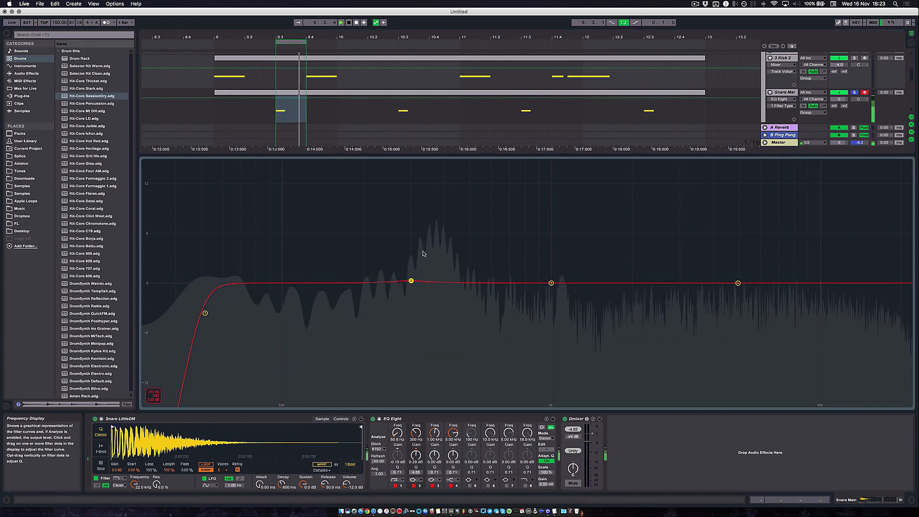
left_click_drag(410, 281, 436, 282)
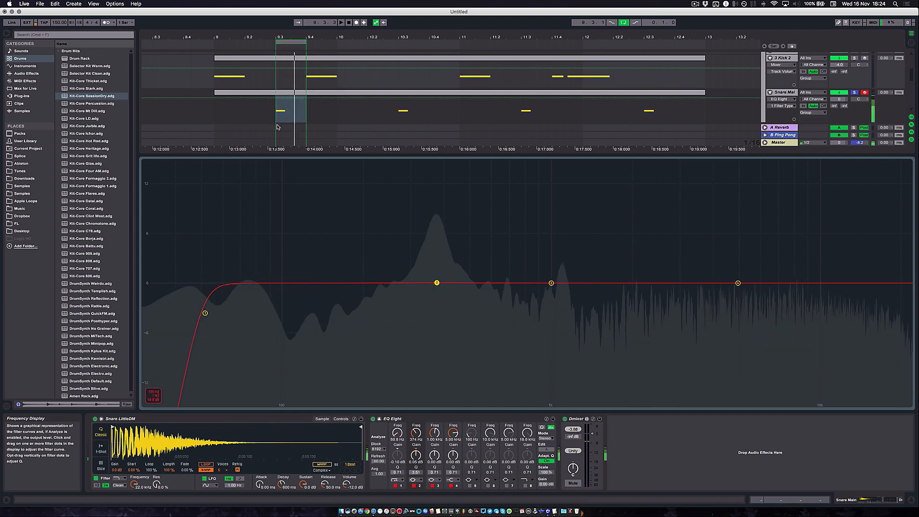
Stop playback and open the main snare clip's MIDI notes to check their pitch
left_click(276, 96)
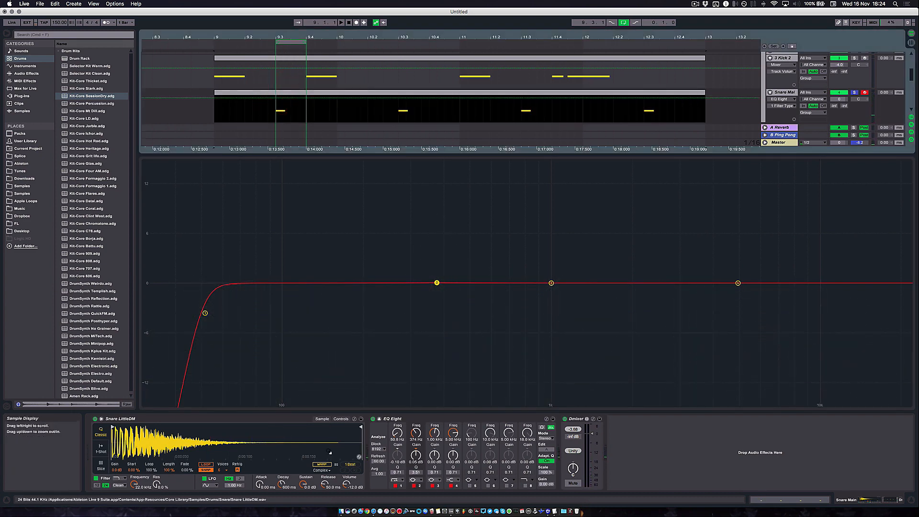
double_click(295, 93)
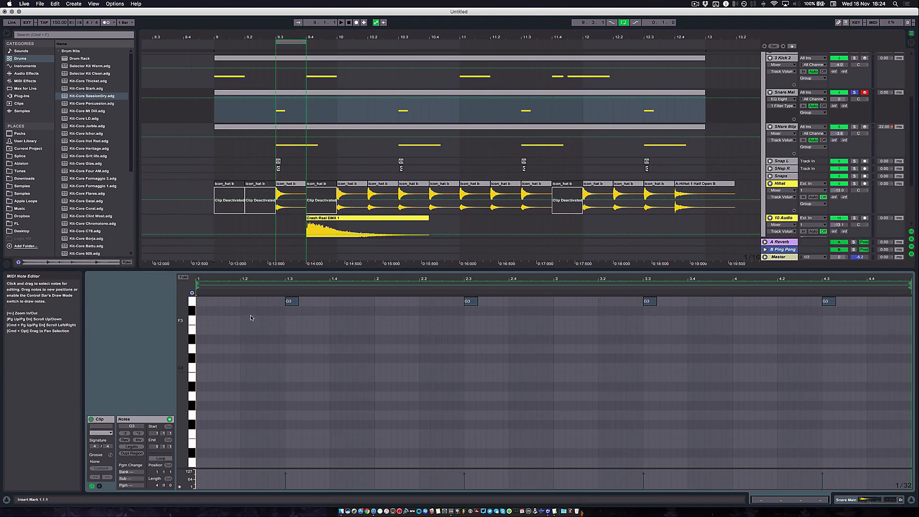
Return to the main snare's devices and raise EQ Eight's band 1 low cut to about 69 Hz
left_click(794, 93)
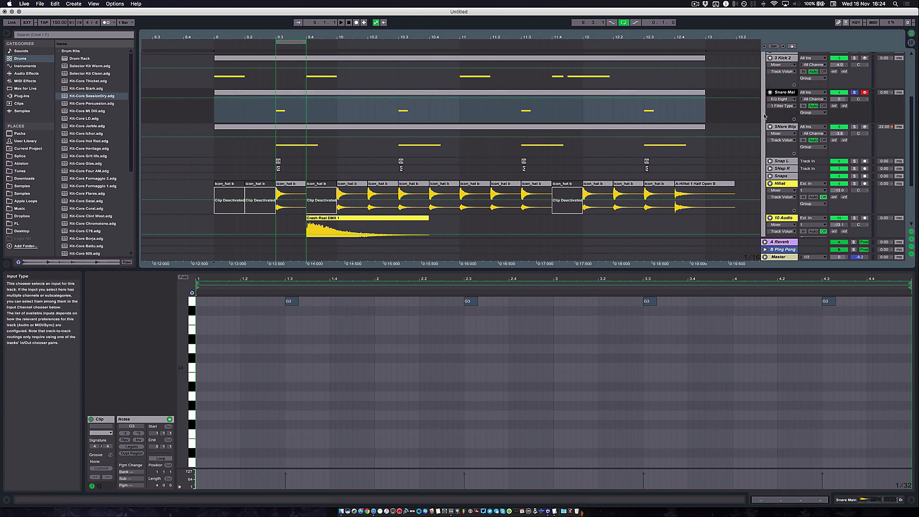
key("shift+Tab")
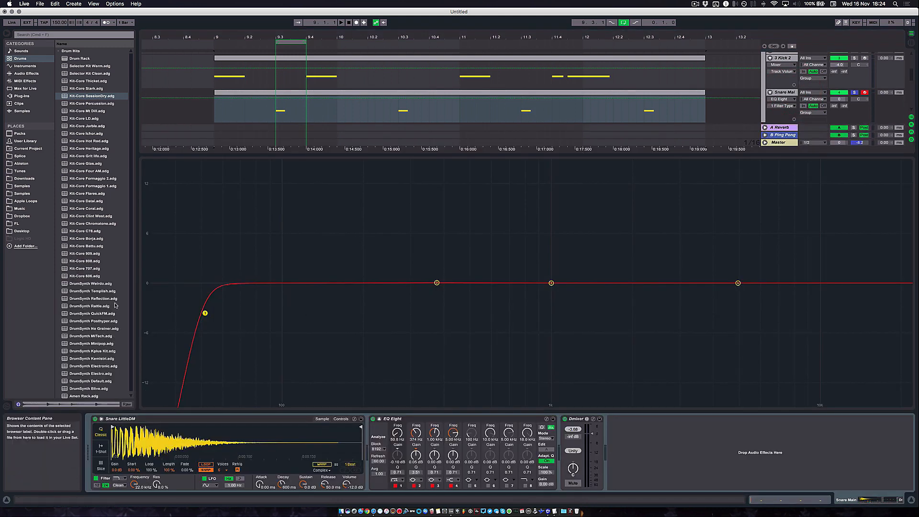
left_click_drag(205, 313, 240, 314)
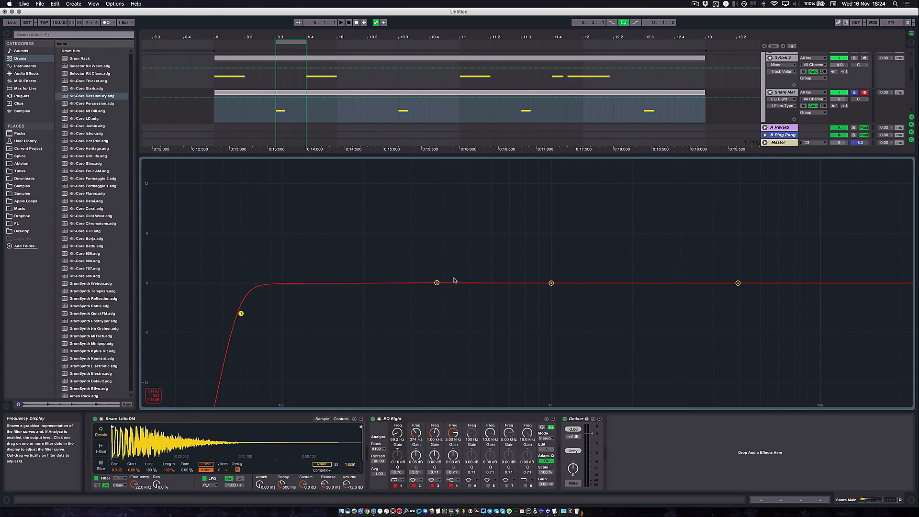
With the snare loop playing, raise EQ Eight's band 1 low cut to about 162 Hz
key("space")
left_click(277, 113)
key("space")
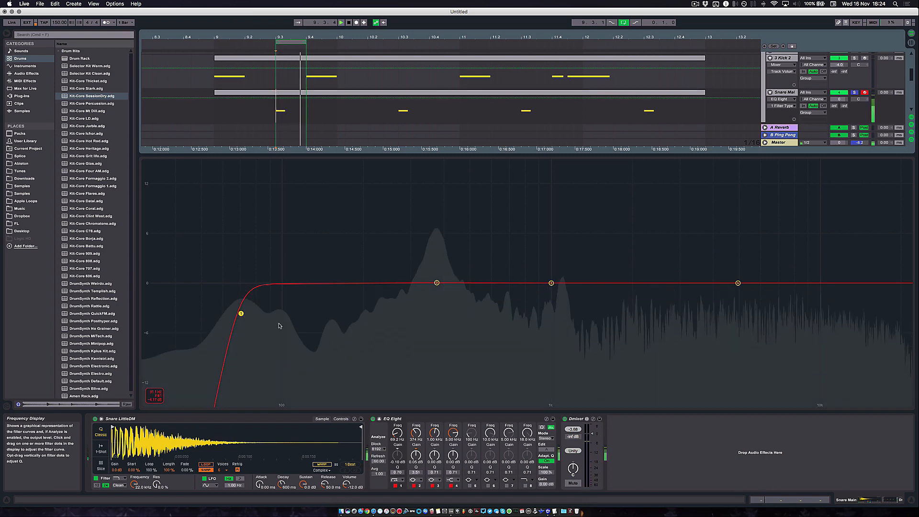
left_click_drag(241, 313, 344, 313)
key("space")
key("space")
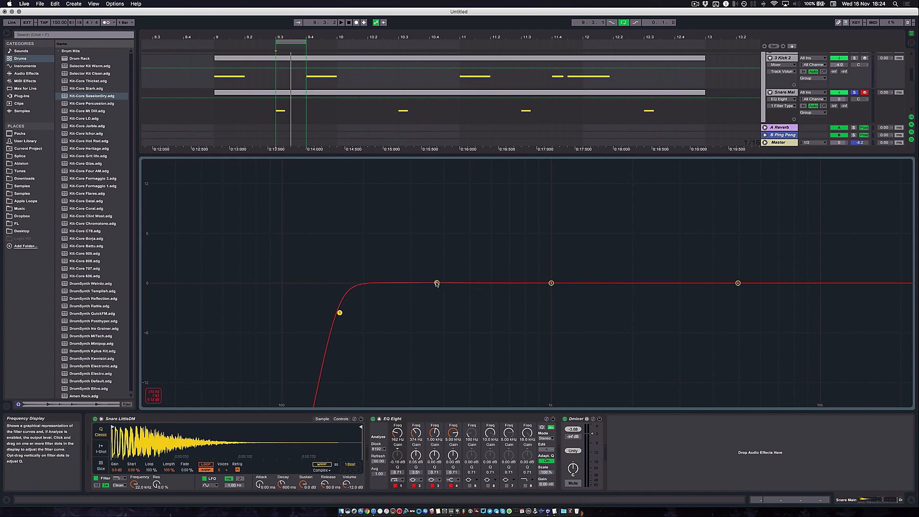
Boost EQ Eight's band 2 by about 5 dB near 372 Hz and audition the snare loop
key("space")
left_click_drag(436, 284, 436, 243)
key("space")
key("space")
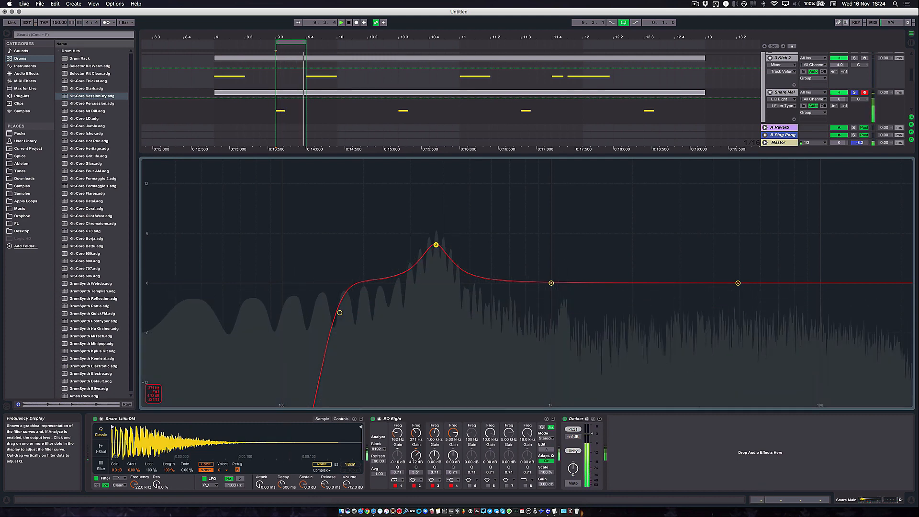
key("space")
Raise EQ Eight's band 4 high shelf by about 1.5 dB at 3.29 kHz and fine-tune band 2 to about 370 Hz
left_click_drag(738, 283, 712, 274)
left_click_drag(708, 272, 689, 272)
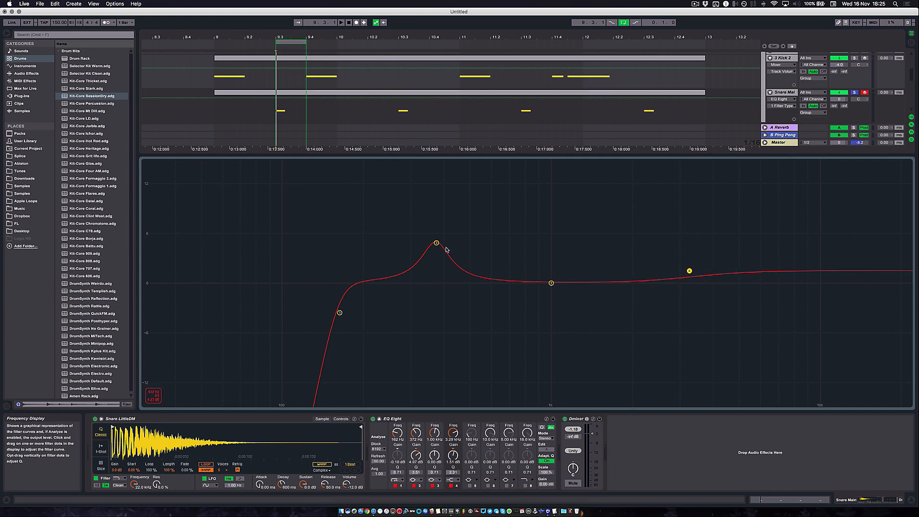
left_click_drag(436, 243, 436, 242)
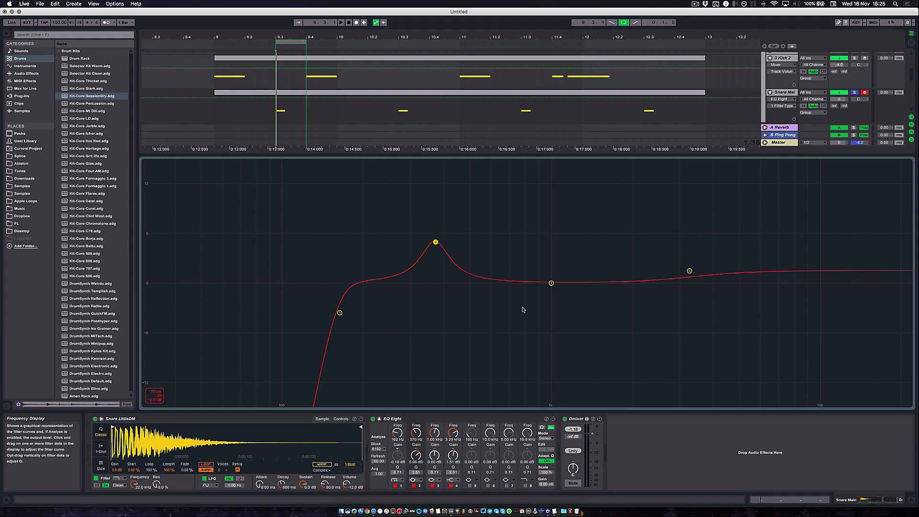
left_click(442, 420)
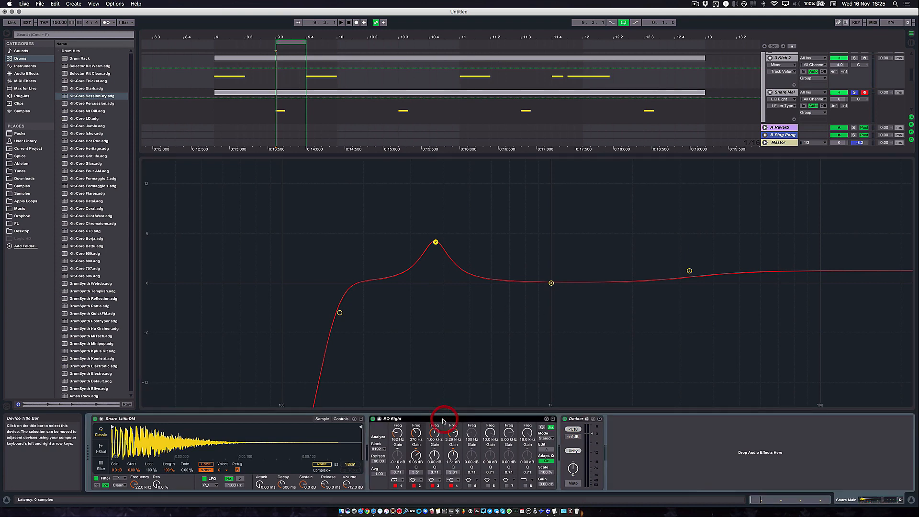
left_click(435, 243)
left_click(435, 421)
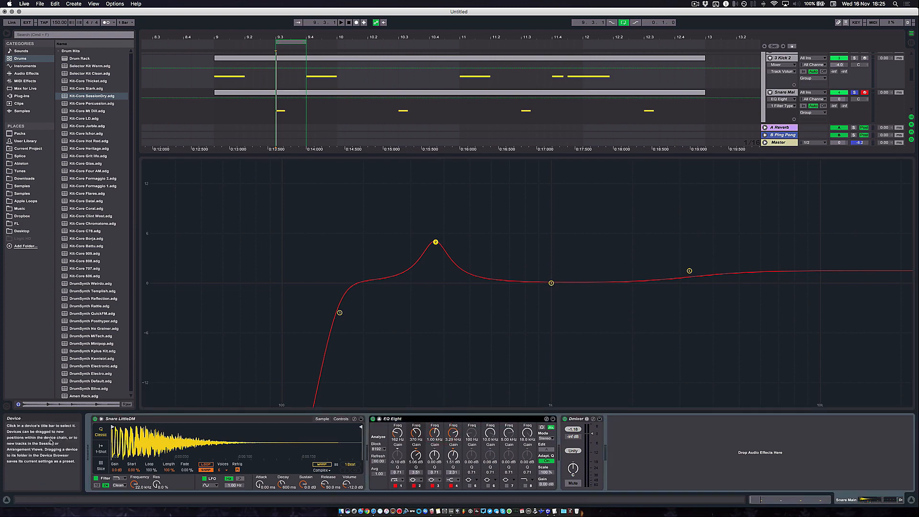
Add the Snare Room reverb preset between EQ Eight and Dmixer on the main snare track and leave it enabled
left_click(25, 96)
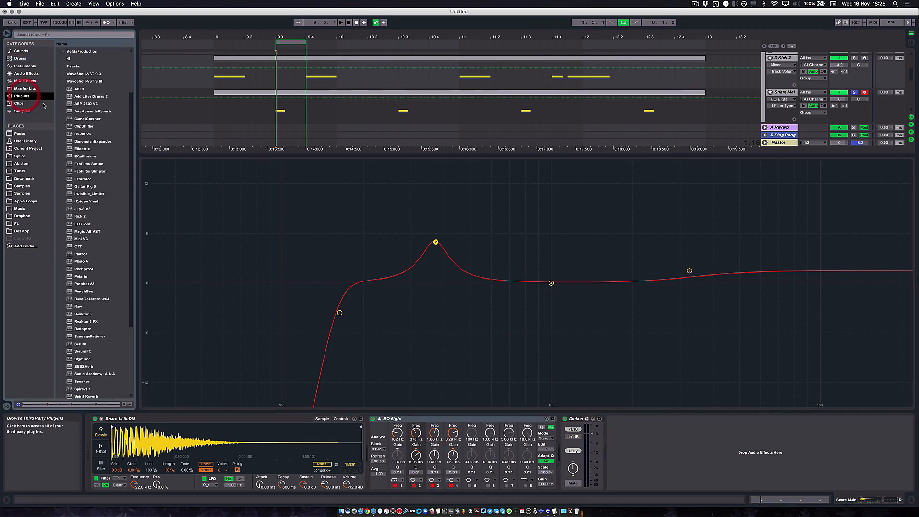
left_click(26, 73)
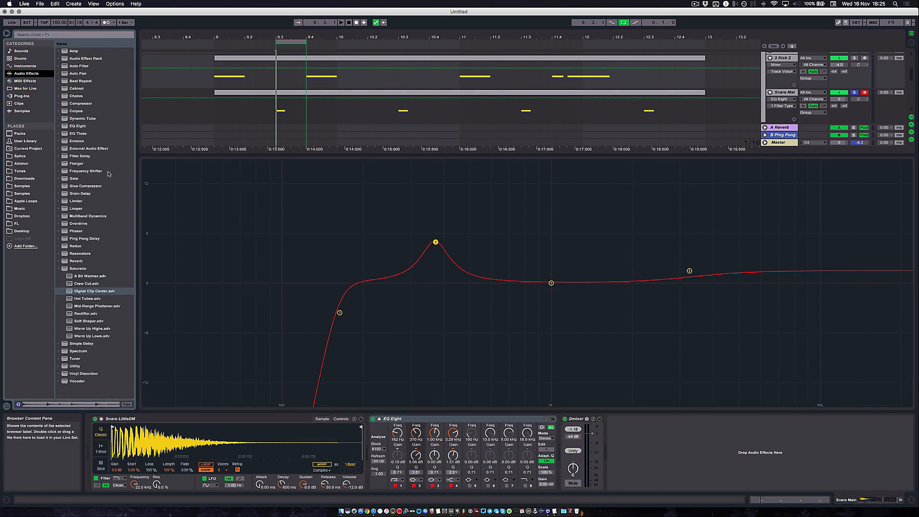
left_click(59, 261)
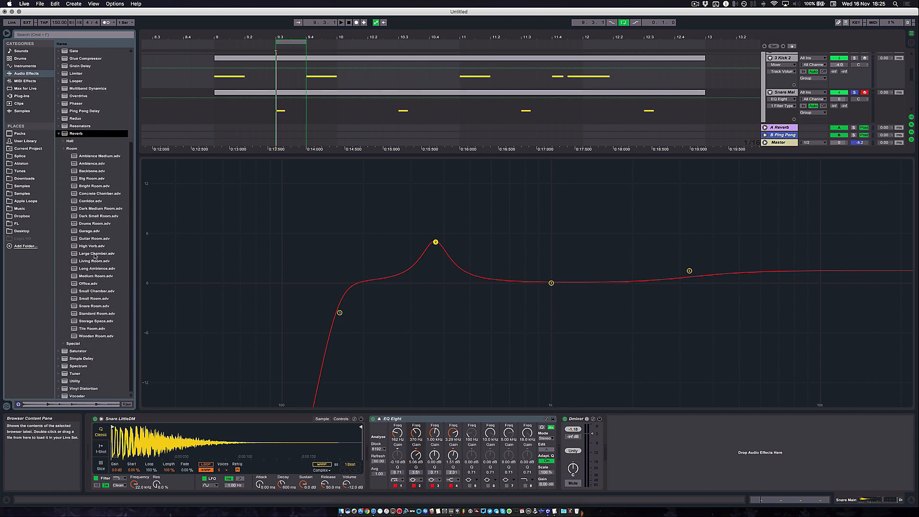
left_click(88, 307)
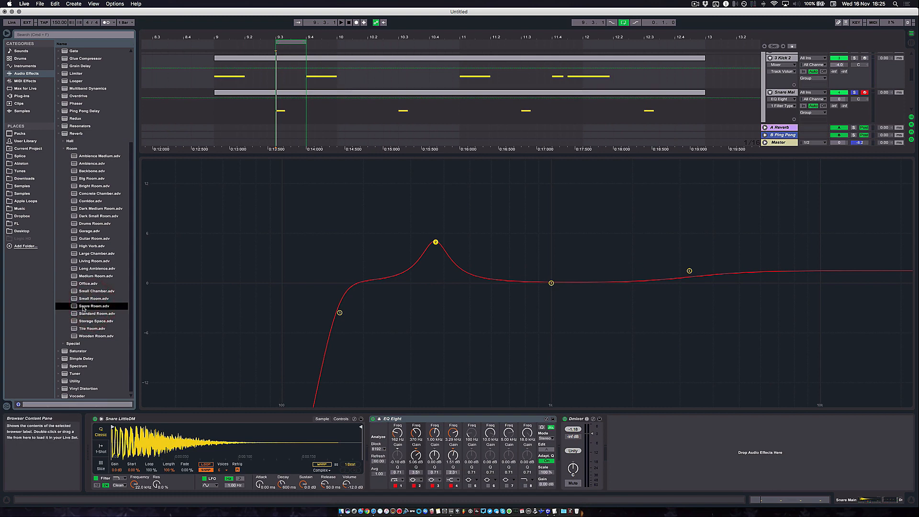
left_click_drag(85, 309, 592, 445)
left_click(611, 418)
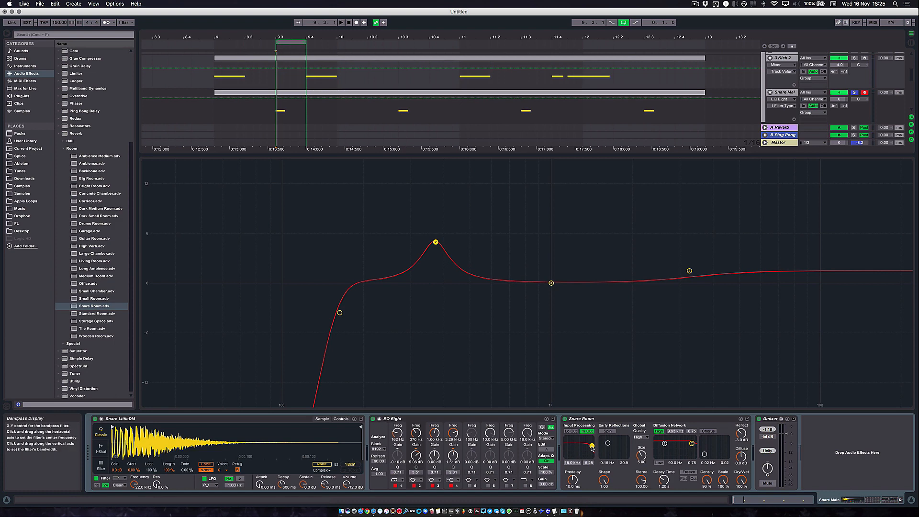
left_click(565, 418)
left_click(585, 420)
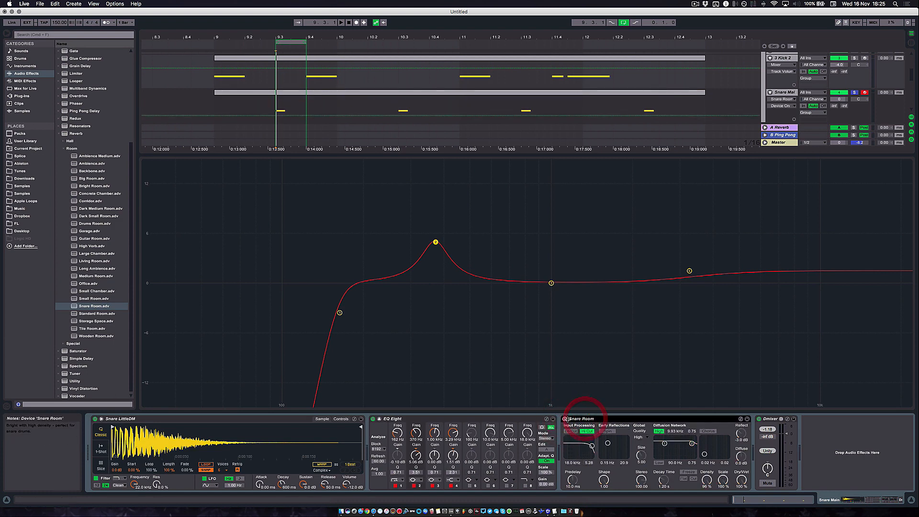
left_click(565, 419)
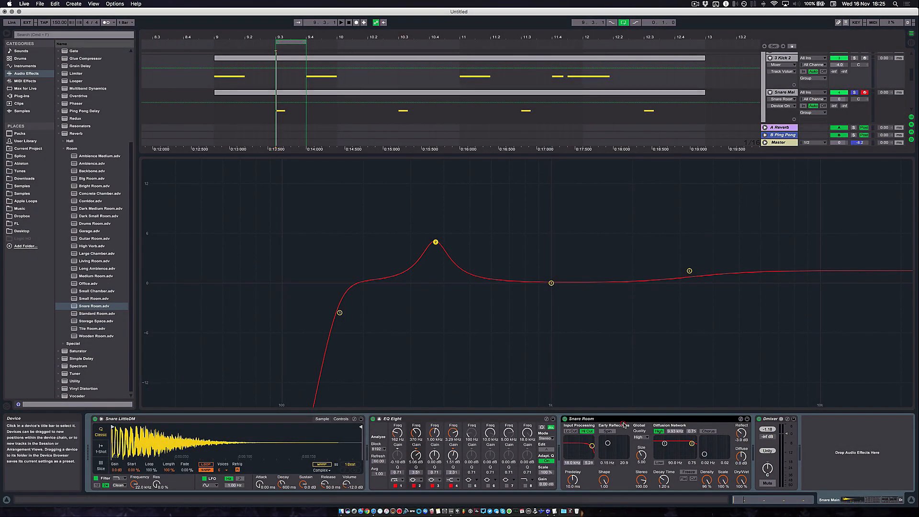
Set the Snare Room reverb's Dry/Wet to about 7.1% and shorten its Decay Time to 743 ms during playback
left_click(741, 480)
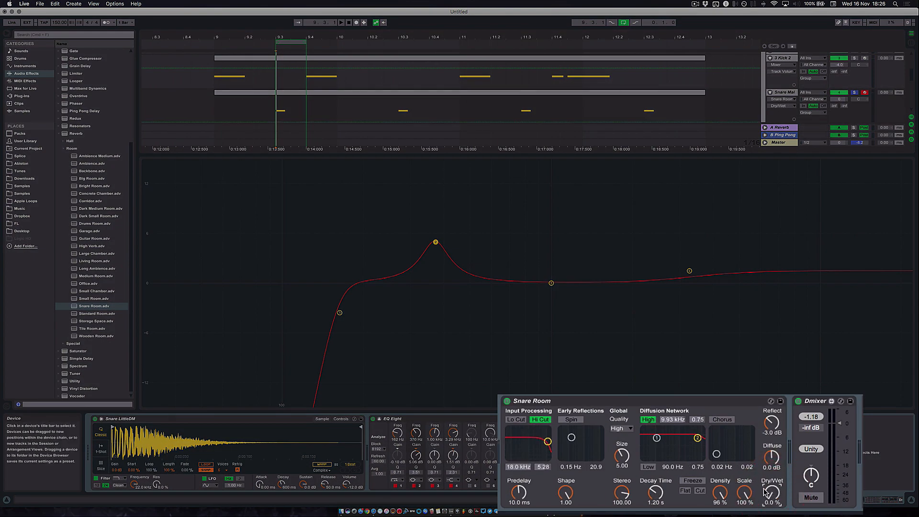
left_click_drag(765, 491, 773, 496)
key("space")
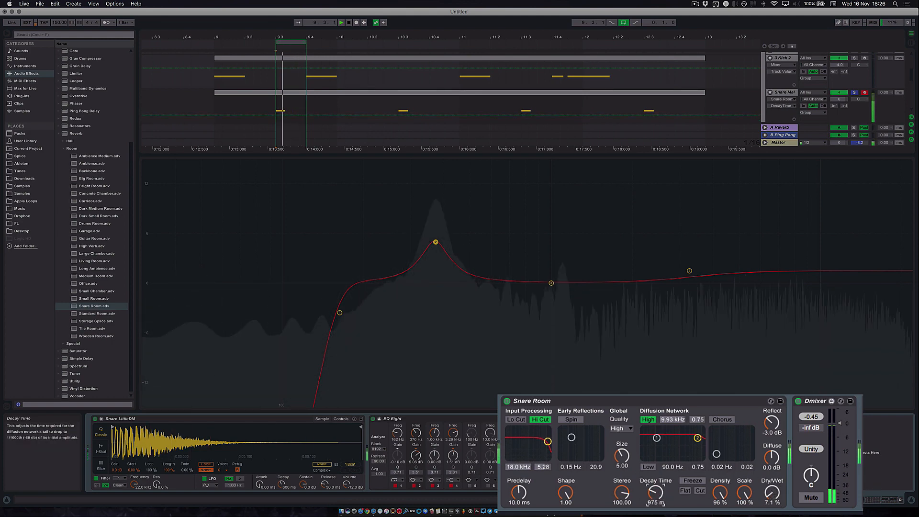
left_click_drag(662, 495, 662, 504)
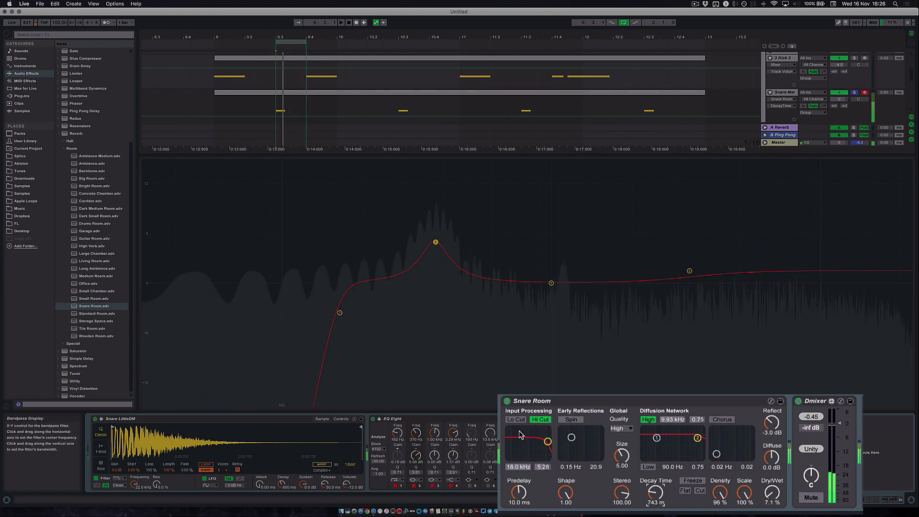
key("space")
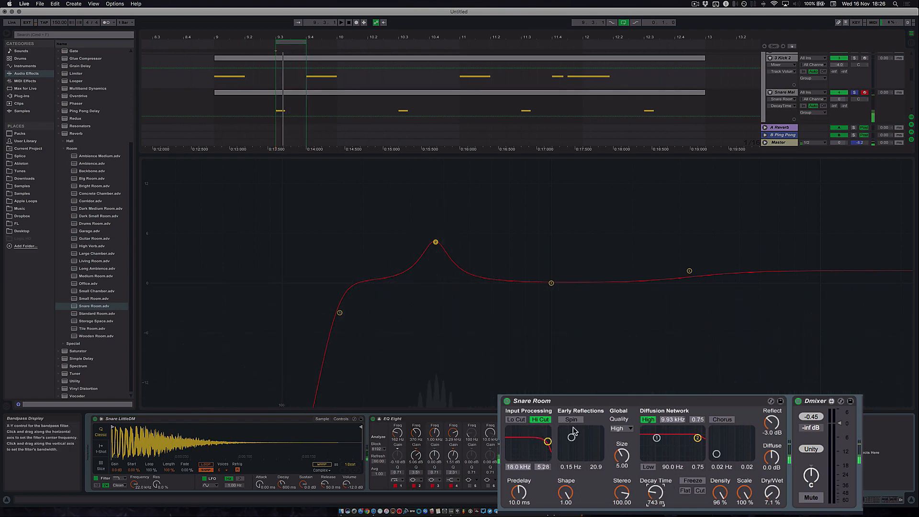
Enable the reverb's Lo Cut input filter and set the input band to about 868 Hz with a bandwidth of 4.93
left_click(519, 422)
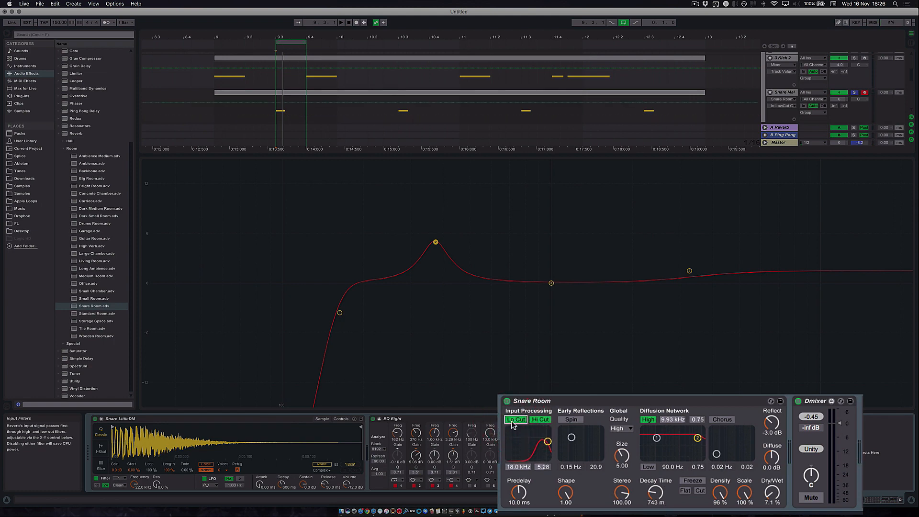
left_click_drag(548, 442, 519, 442)
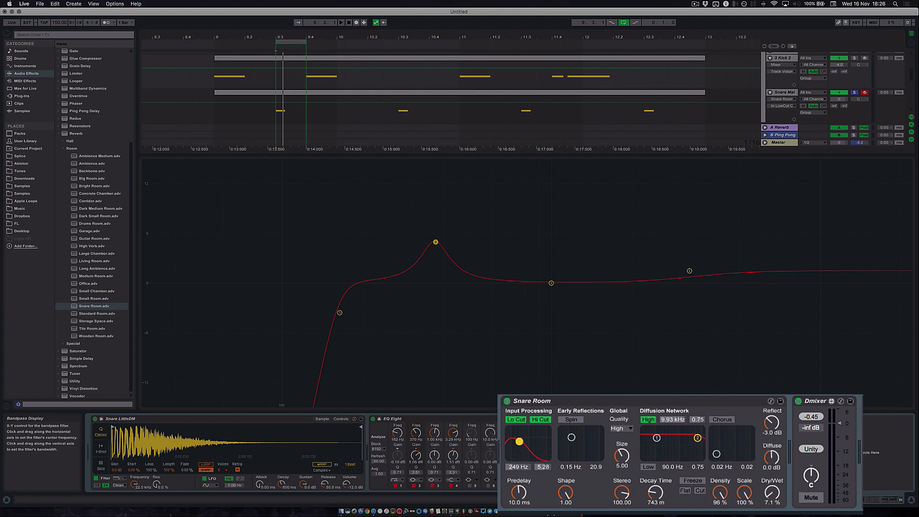
left_click_drag(520, 442, 548, 441)
left_click_drag(540, 439, 525, 442)
mouse_move(525, 443)
left_mouse_down()
mouse_move(512, 452)
mouse_move(528, 445)
left_mouse_up()
Audition the snare reverb with its Hi Cut input filter off, and switch the filter back on
key("space")
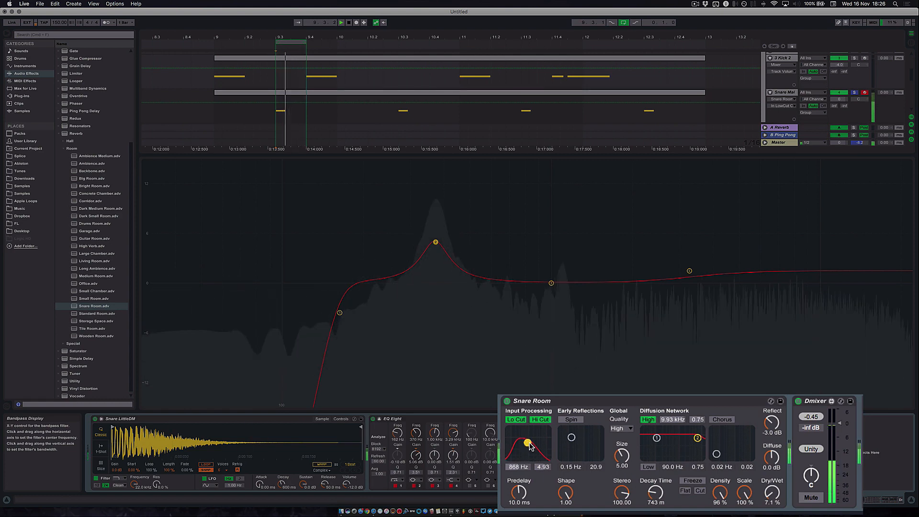
left_click(542, 420)
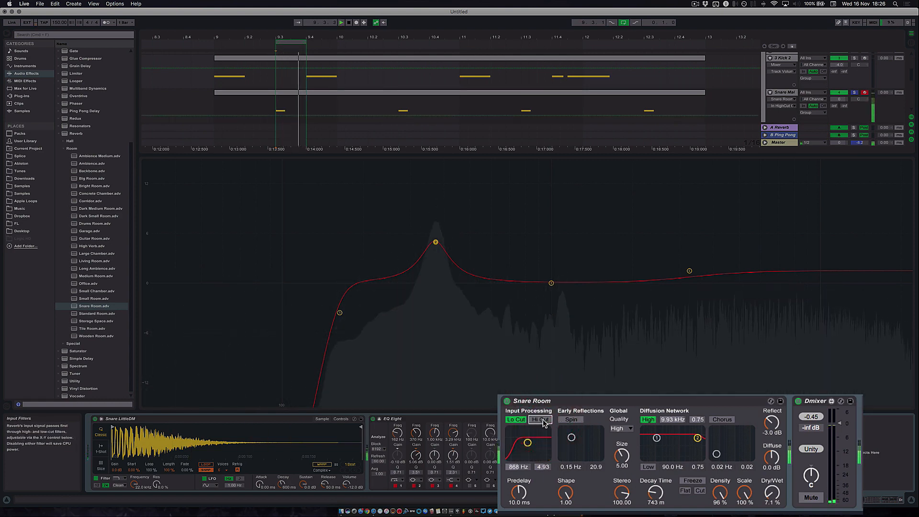
left_click(541, 420)
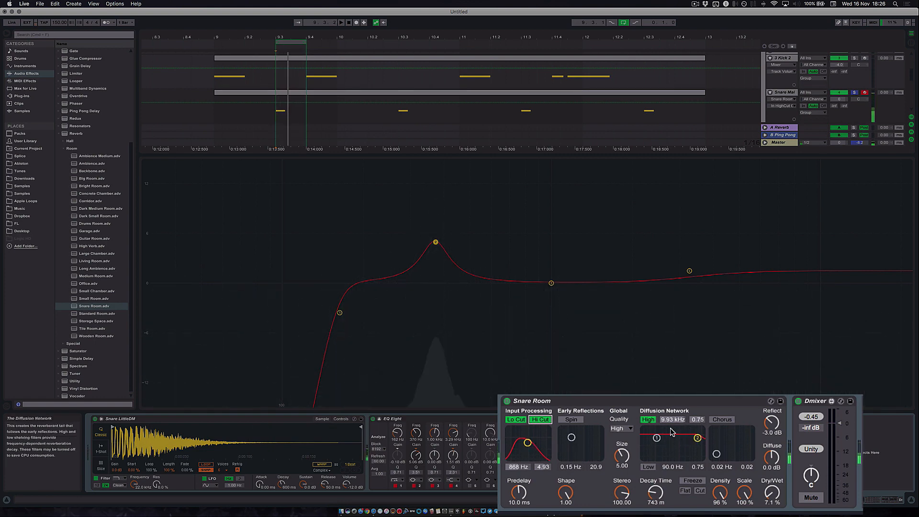
Lower the reverb's Diffusion Network high shelf to about 3.82 kHz at 0.65 and set Dry/Wet to about 7.9%
left_click_drag(698, 438, 690, 441)
key("space")
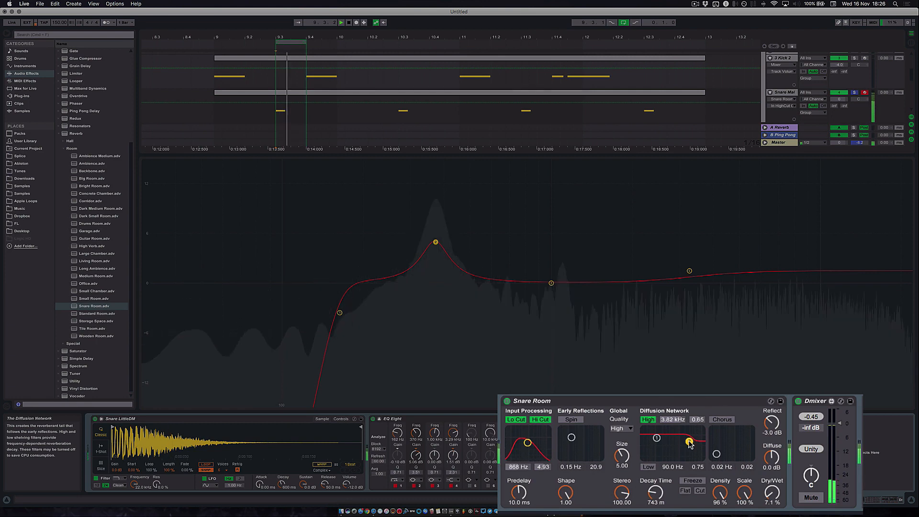
left_click(770, 492)
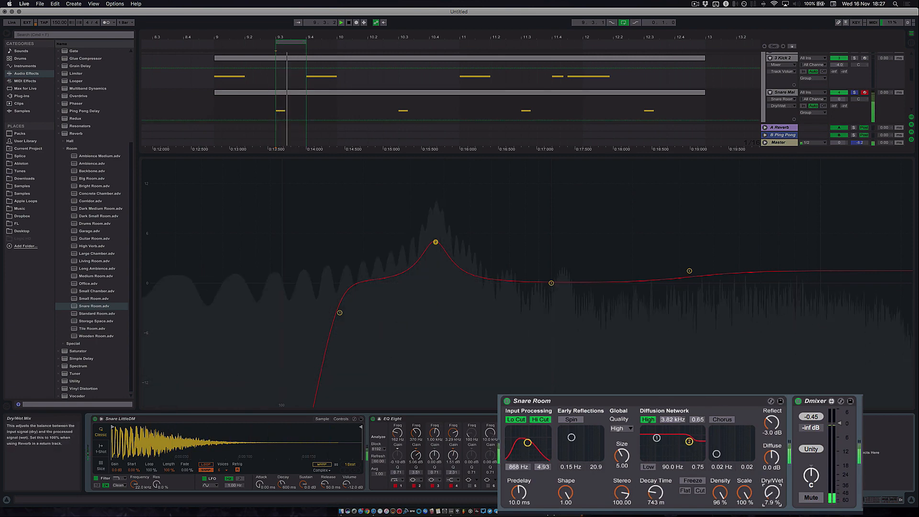
left_click_drag(770, 492, 770, 491)
key("space")
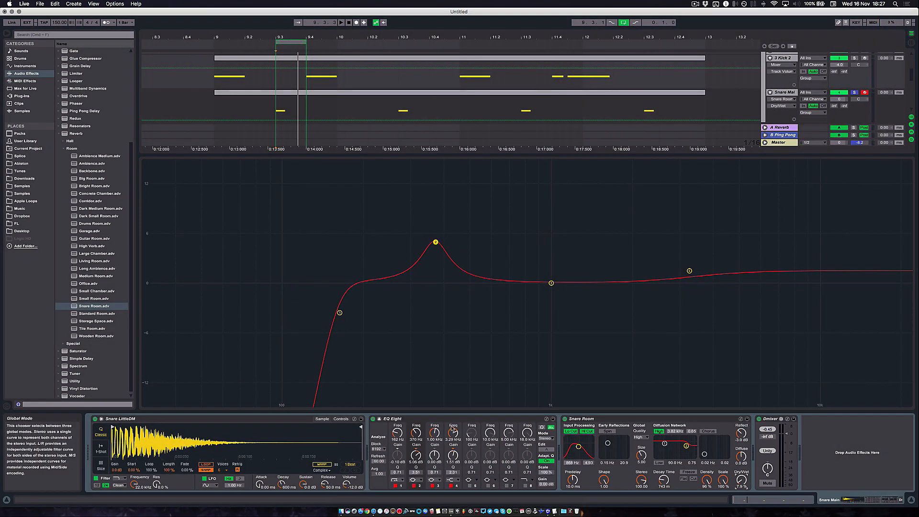
Add the Saturator preset Digital Clip Center after the Snare Room reverb on the main snare track
left_click(98, 306)
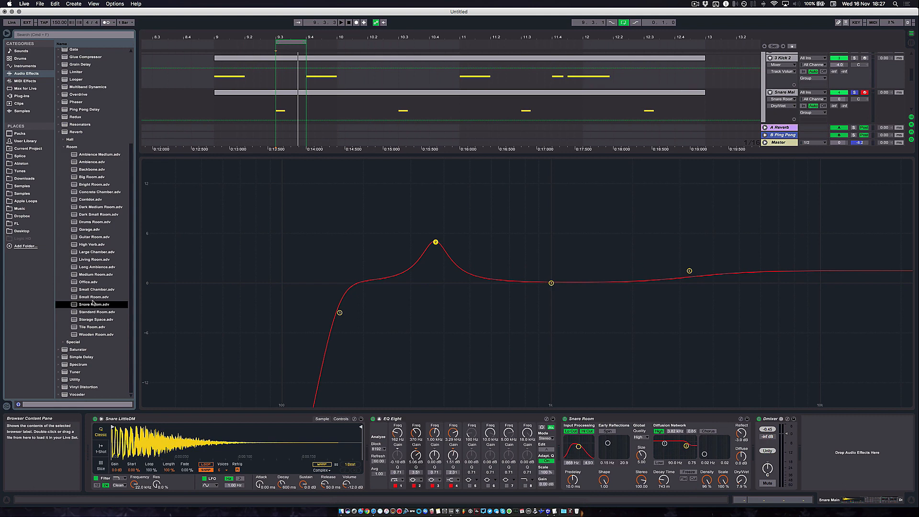
left_click(64, 132)
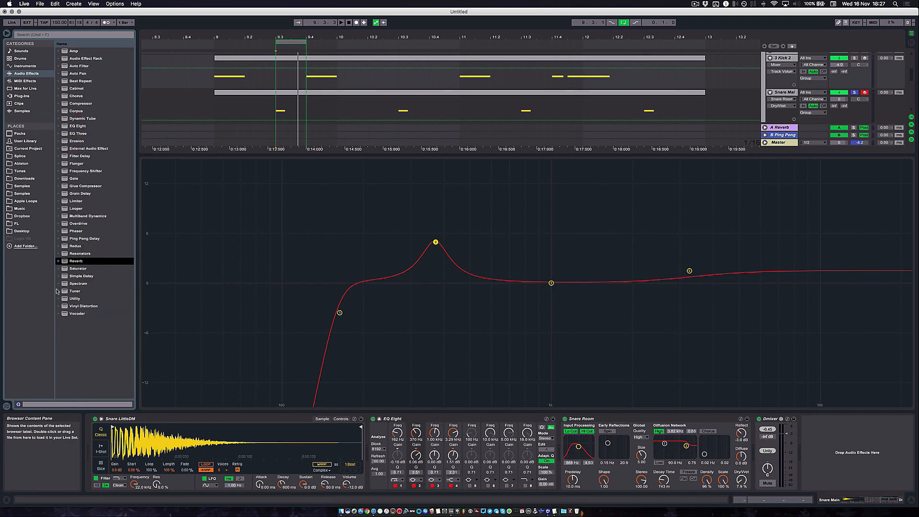
left_click(59, 269)
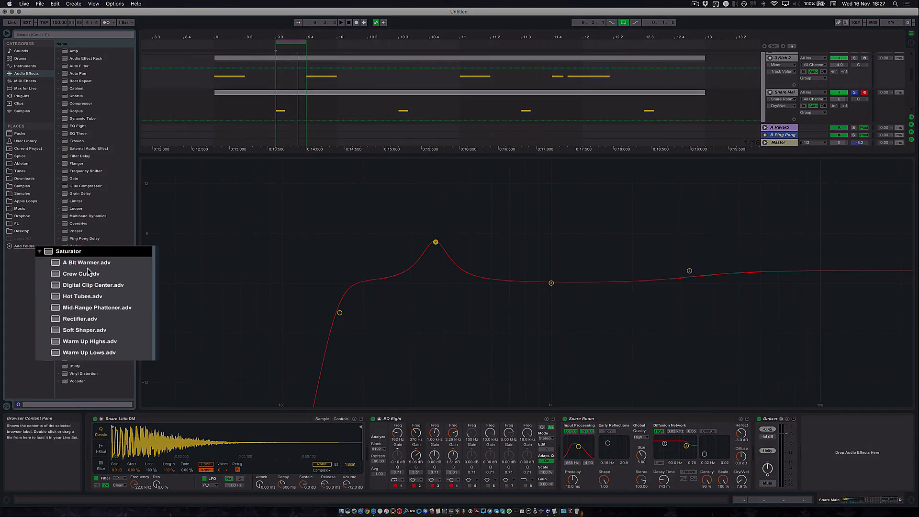
left_click(74, 287)
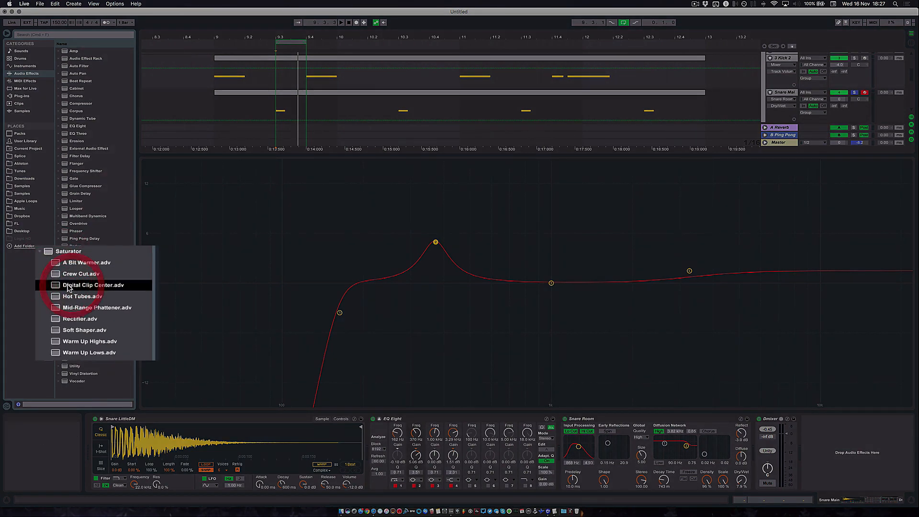
left_click_drag(77, 286, 771, 446)
scroll(646, 442, "right", 3)
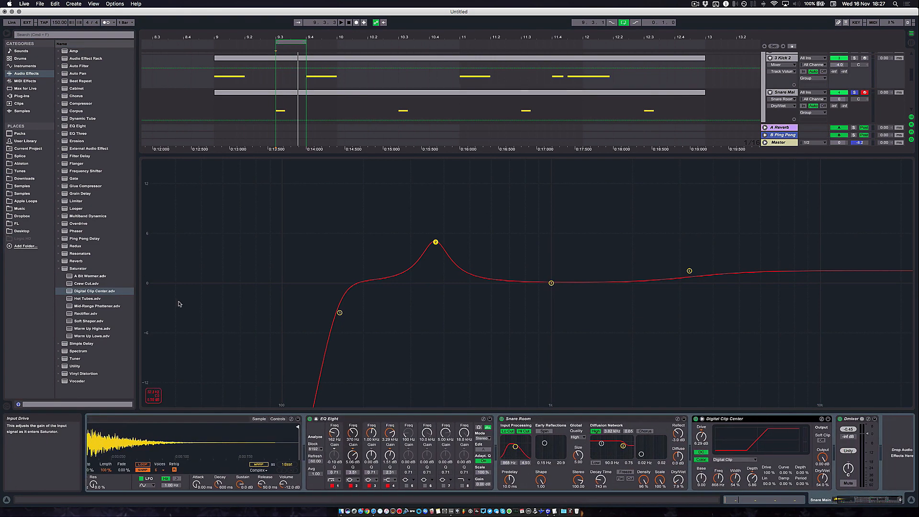
scroll(599, 443, "right", 1)
Set the Digital Clip Center saturator's Dry/Wet to about 47% and play the snare loop to check it
left_click(716, 437)
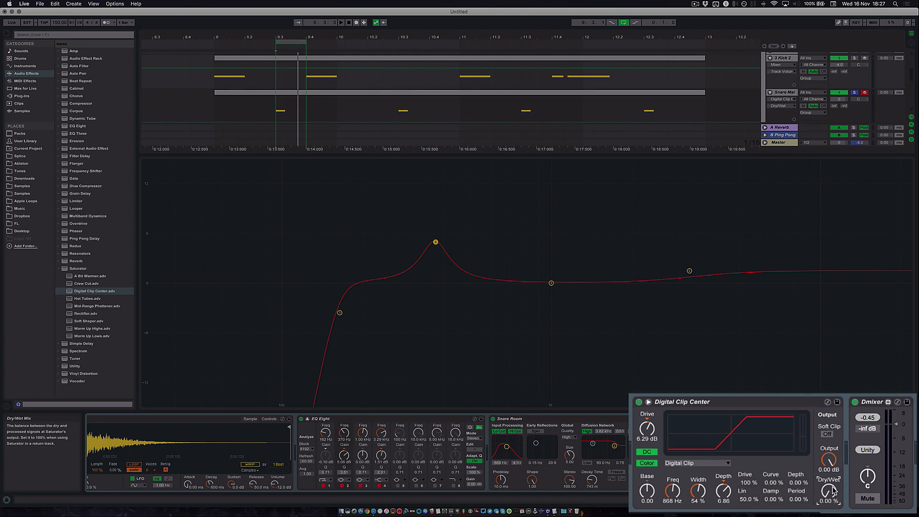
left_click_drag(833, 492, 833, 460)
mouse_move(831, 491)
left_mouse_down()
mouse_move(831, 516)
mouse_move(829, 508)
left_mouse_up()
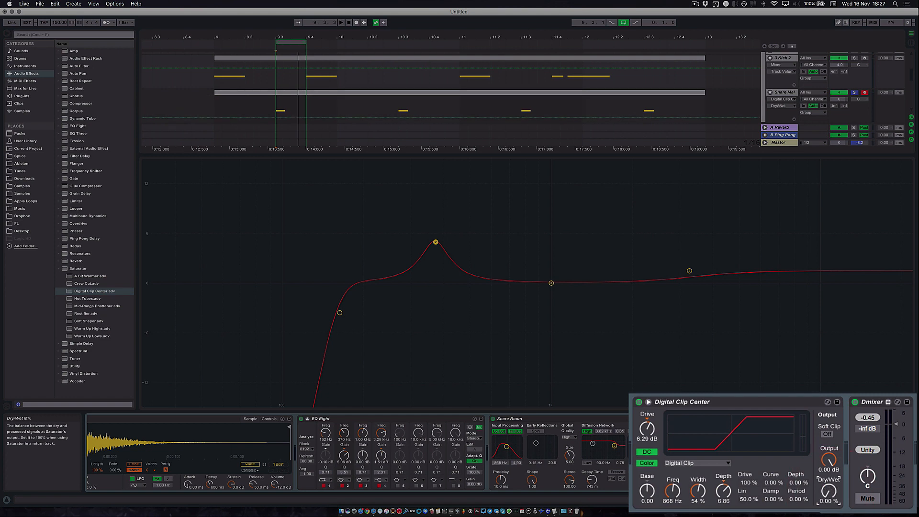
left_click_drag(829, 490, 828, 477)
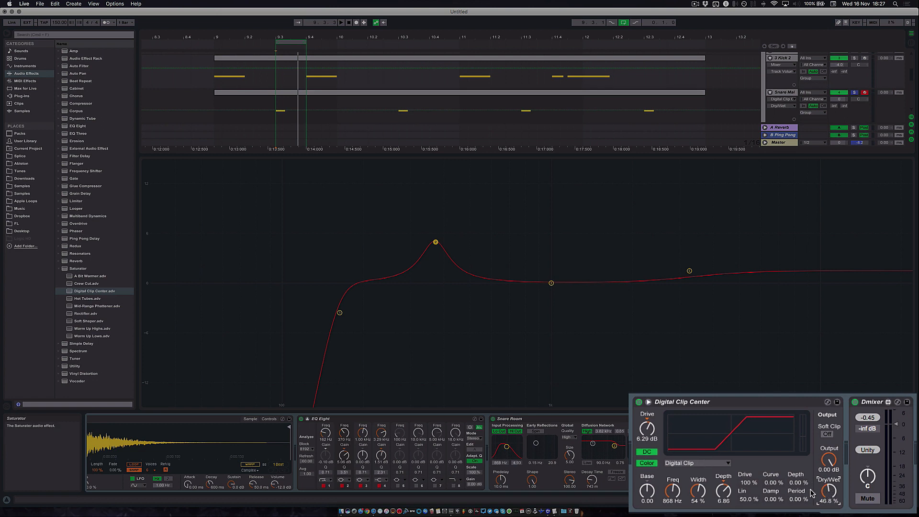
key("space")
mouse_move(828, 491)
left_mouse_down()
mouse_move(831, 498)
mouse_move(829, 490)
left_mouse_up()
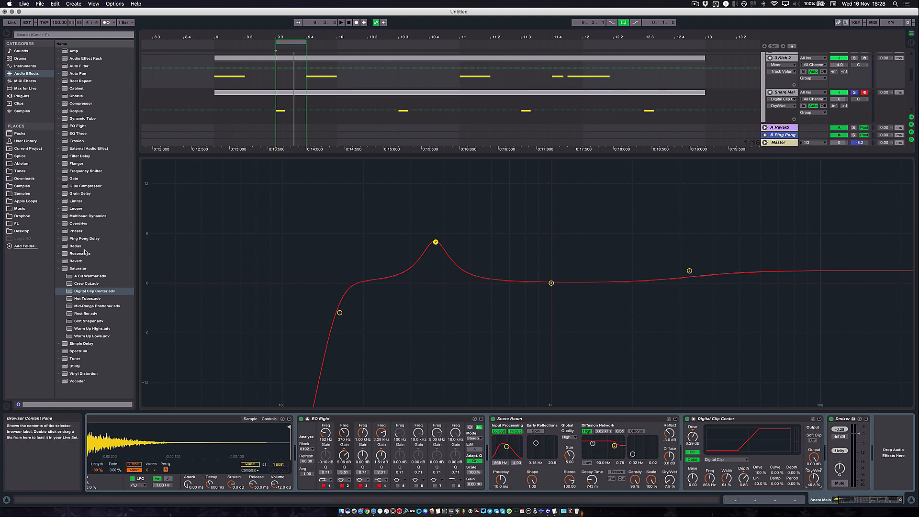
Widen the browser and add the Compressor preset Drums-Snare Compressor after Digital Clip Center on the main snare track
left_click(81, 104)
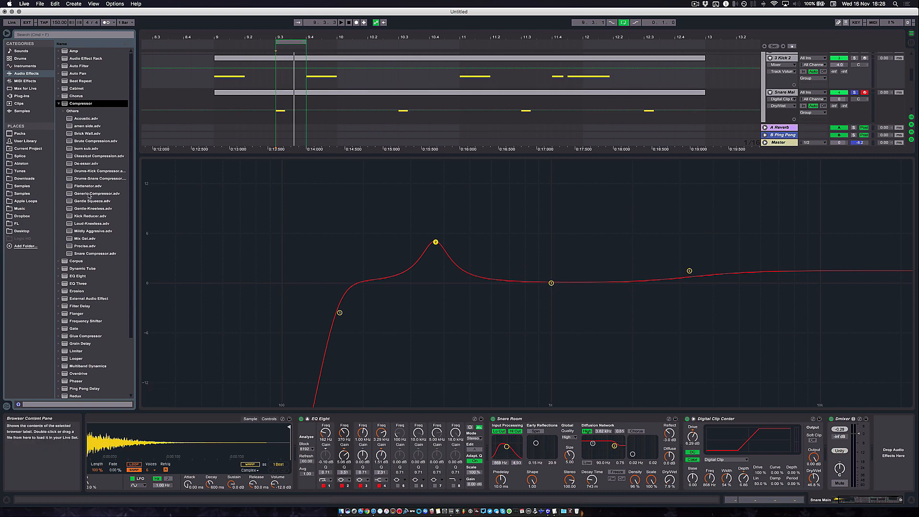
left_click(138, 144)
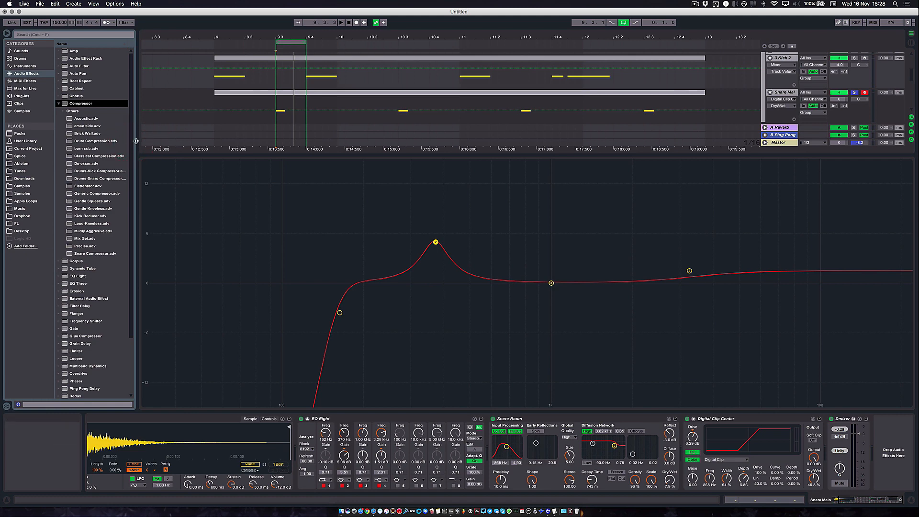
left_click_drag(137, 141, 154, 142)
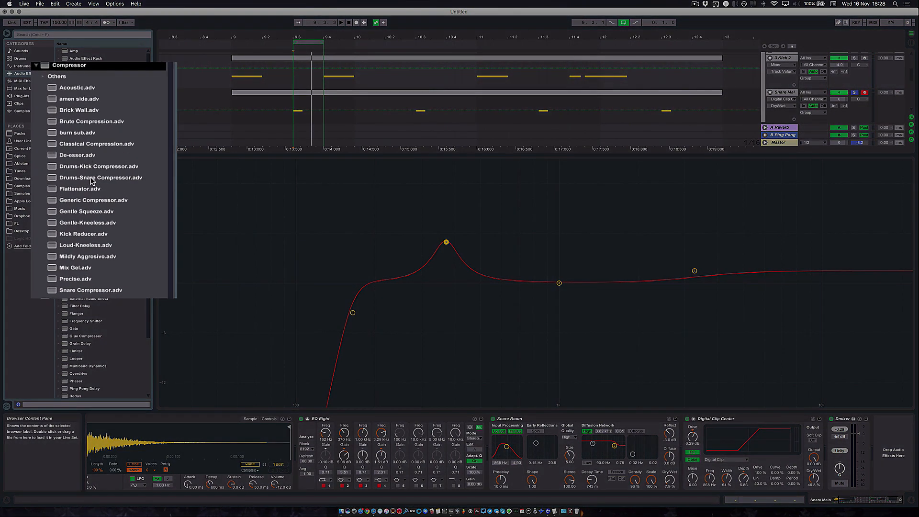
left_click_drag(72, 177, 831, 444)
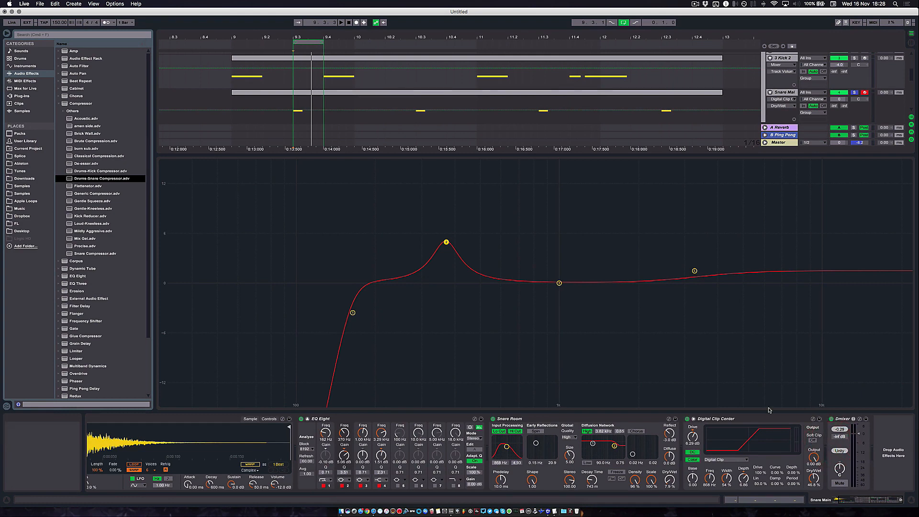
left_click_drag(568, 427, 829, 446)
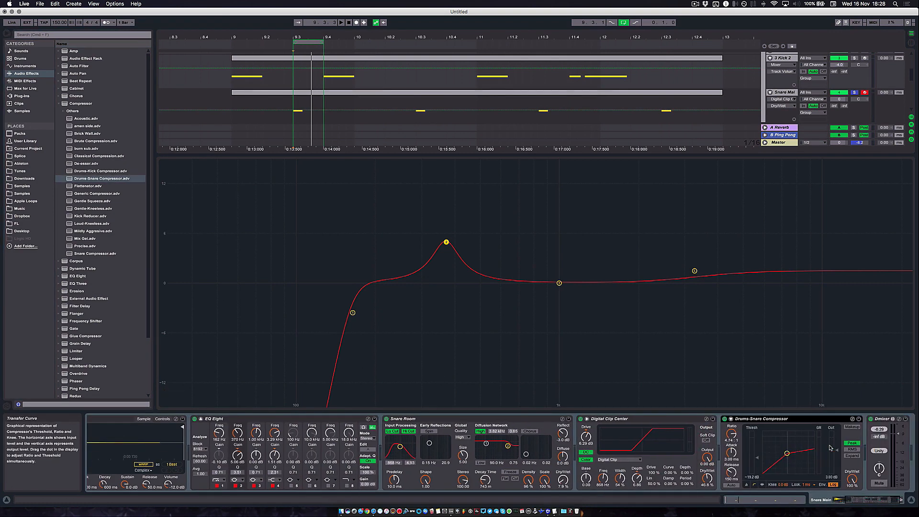
Audition the snare loop with the Drums-Snare Compressor bypassed and active, leaving the compressor switched on
key("space")
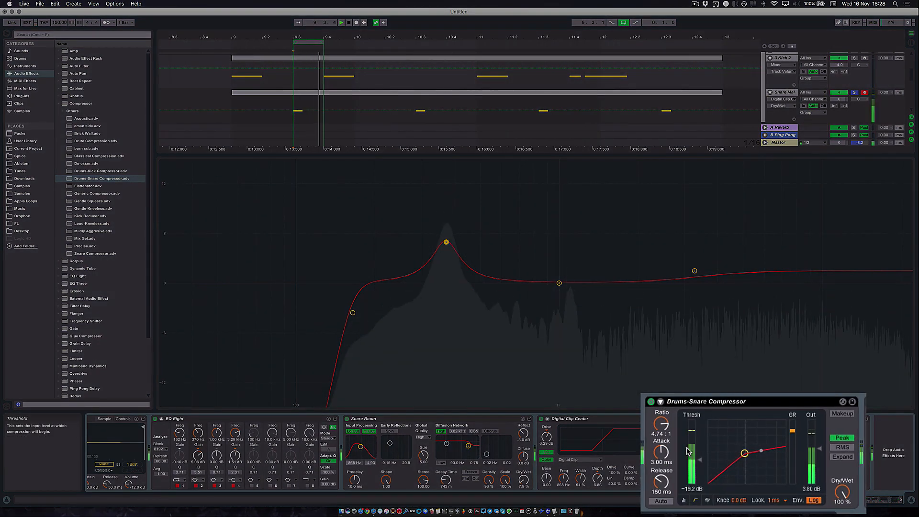
left_click(651, 402)
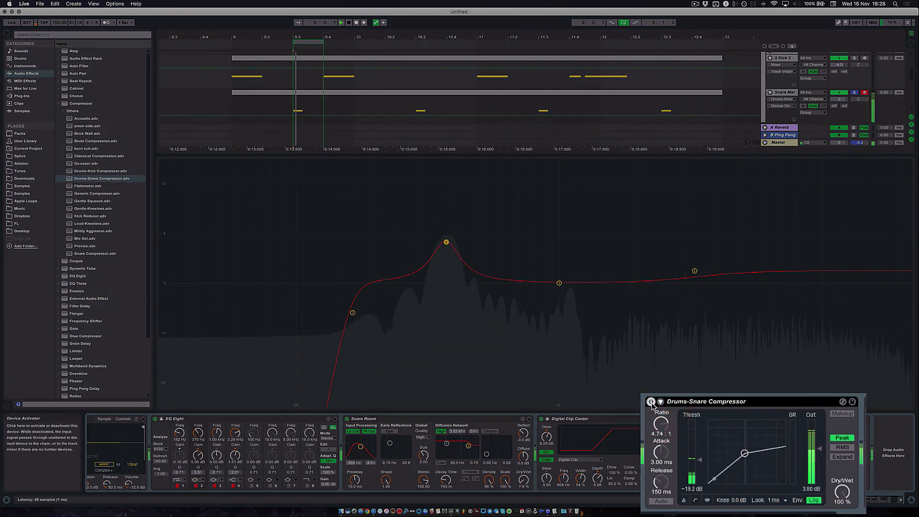
left_click(651, 402)
key("space")
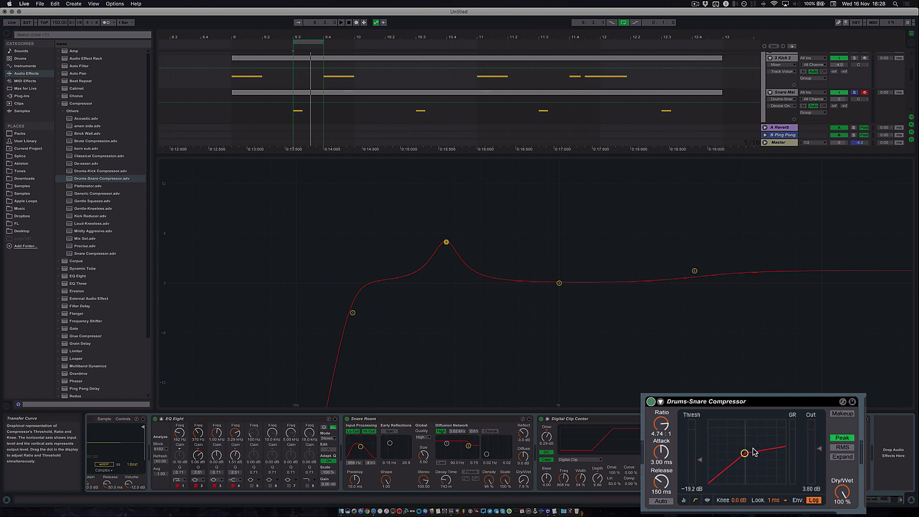
left_click(650, 402)
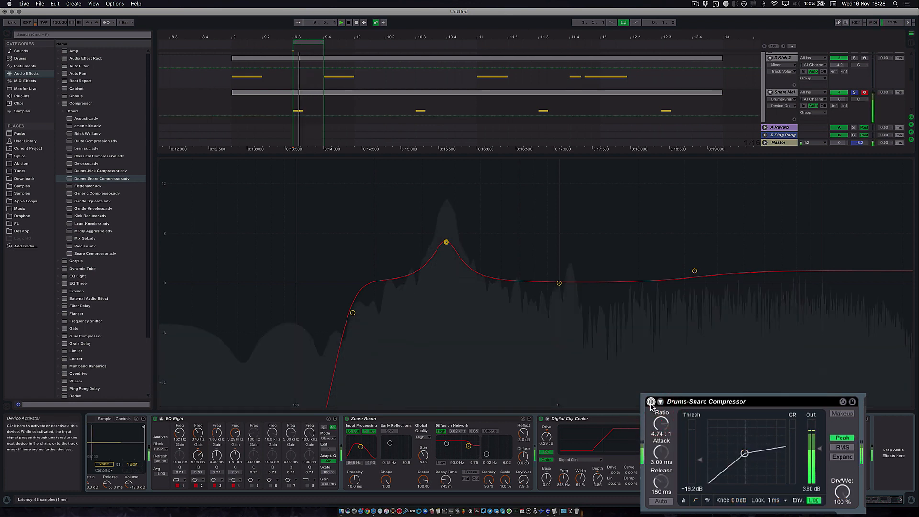
left_click(651, 402)
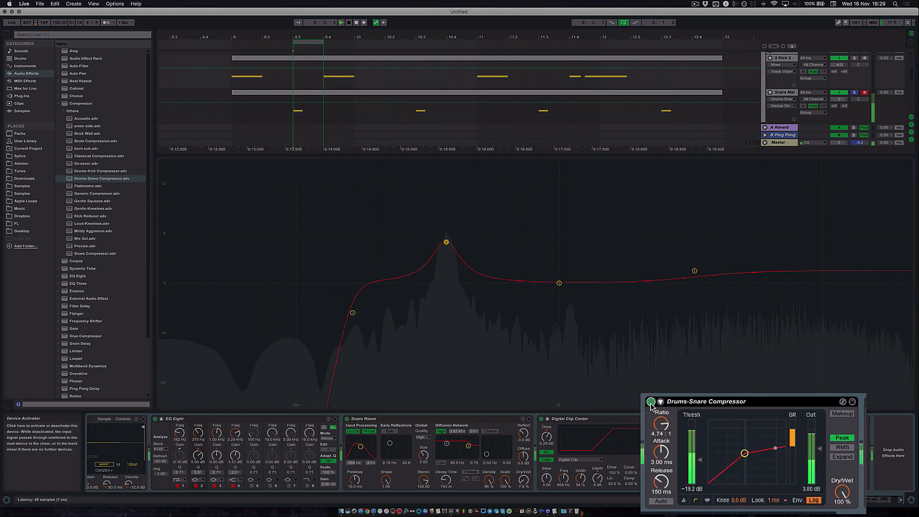
key("space")
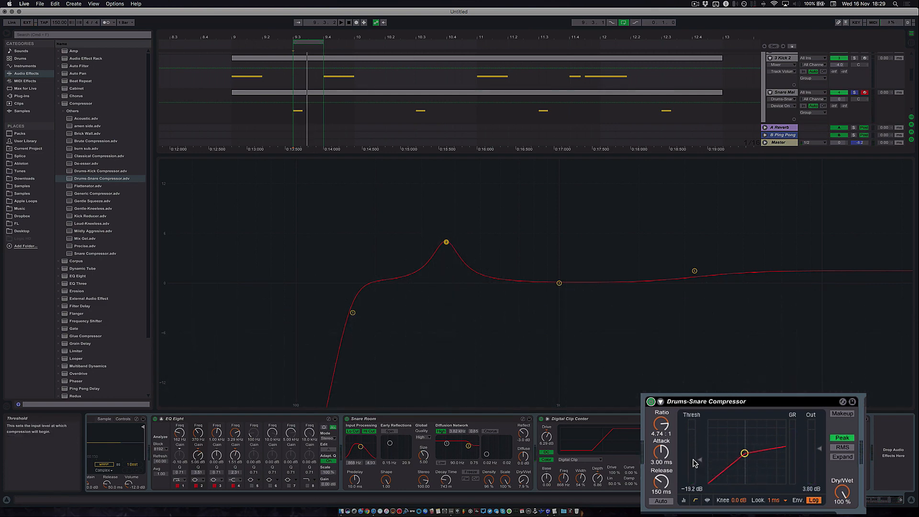
Adjust the Drums-Snare Compressor's threshold during playback, settling at about -12.7 dB
left_click_drag(697, 462, 697, 455)
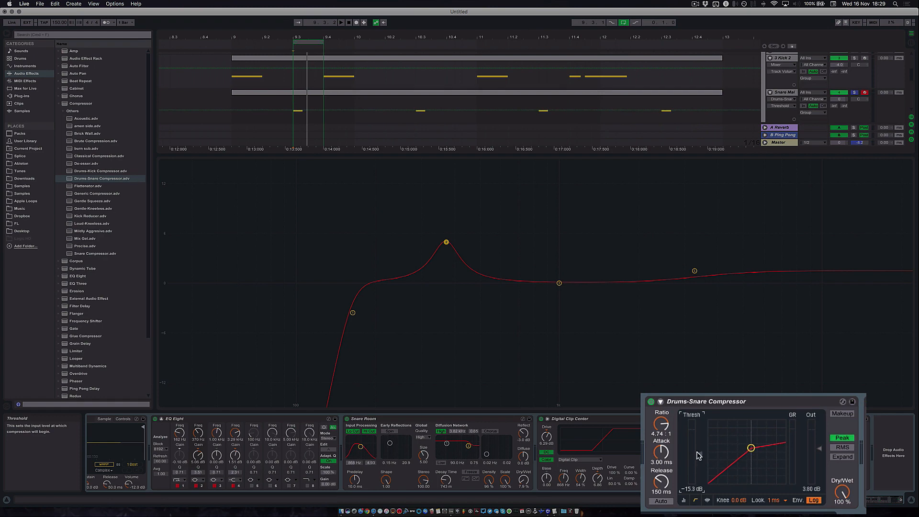
key("space")
mouse_move(698, 454)
left_mouse_down()
mouse_move(698, 436)
mouse_move(699, 483)
left_mouse_up()
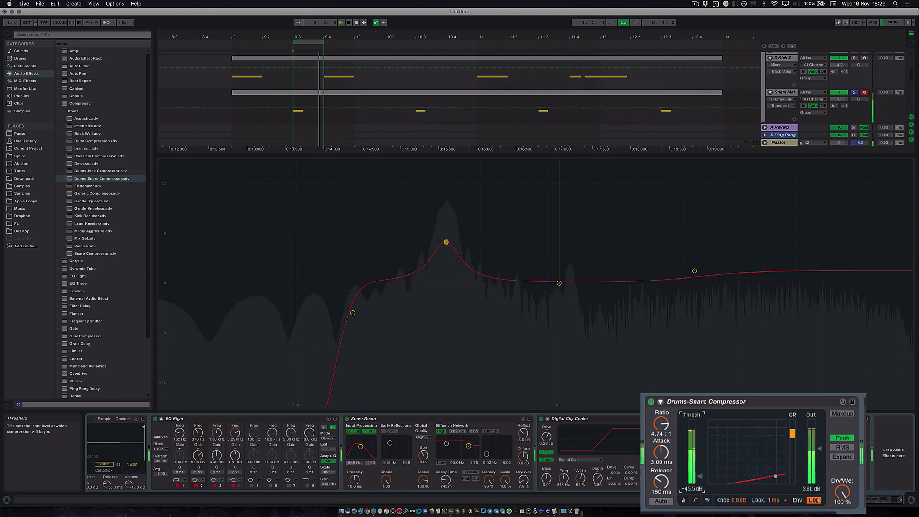
left_click_drag(699, 482, 699, 450)
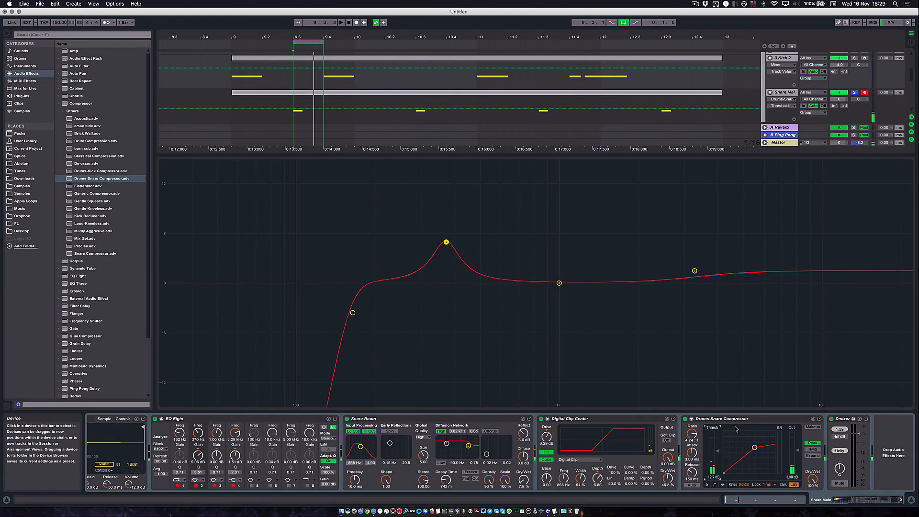
Add a second EQ Eight after the Drums-Snare Compressor, with a low shelf as its first band
left_click(733, 419)
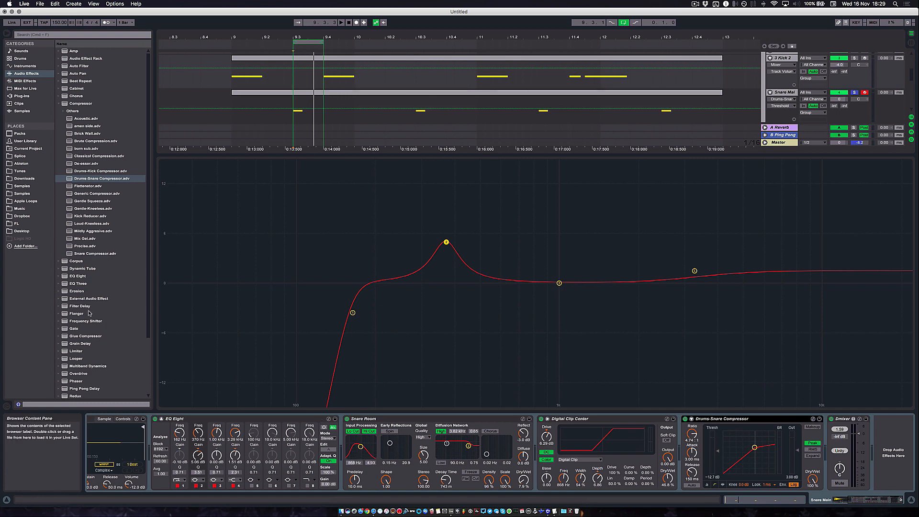
scroll(79, 215, "down", 5)
left_click(80, 209)
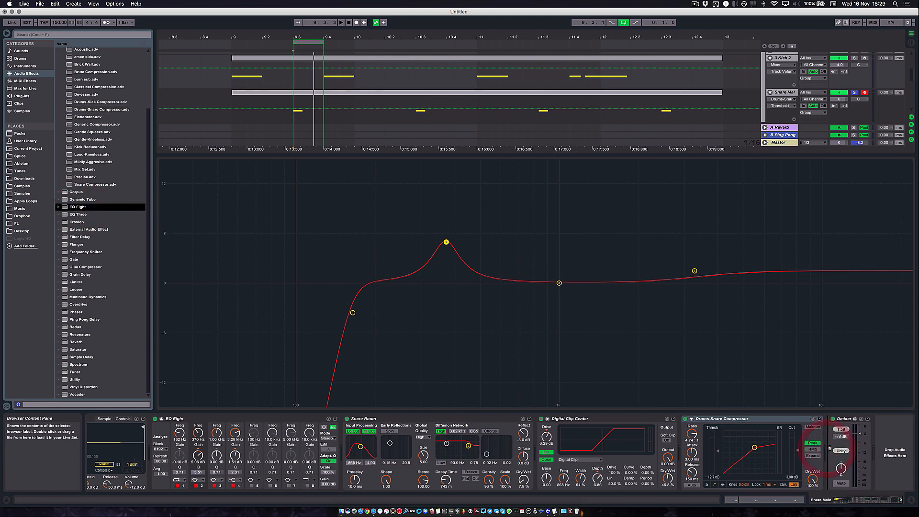
key("Return")
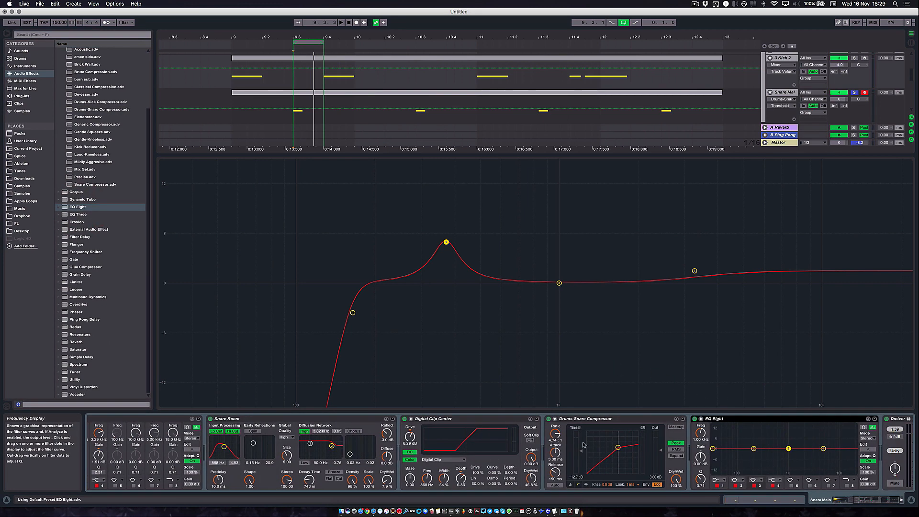
left_click(716, 479)
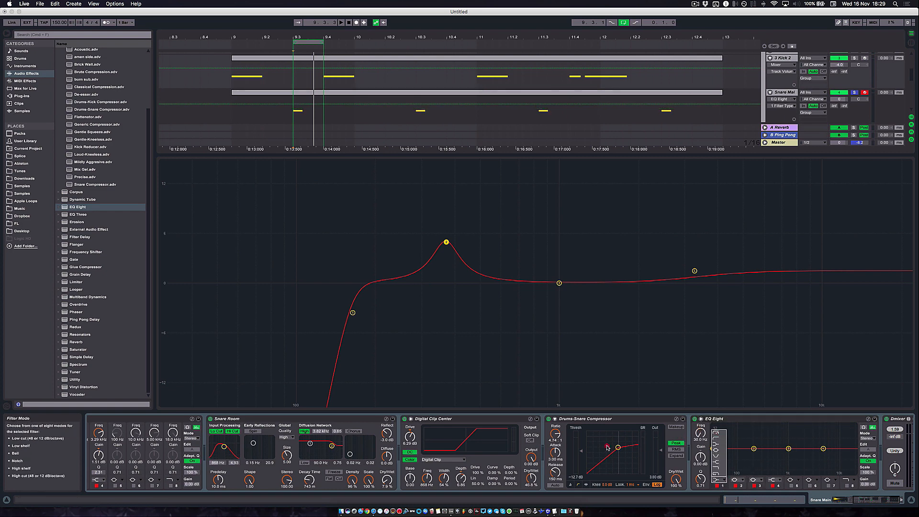
left_click(702, 449)
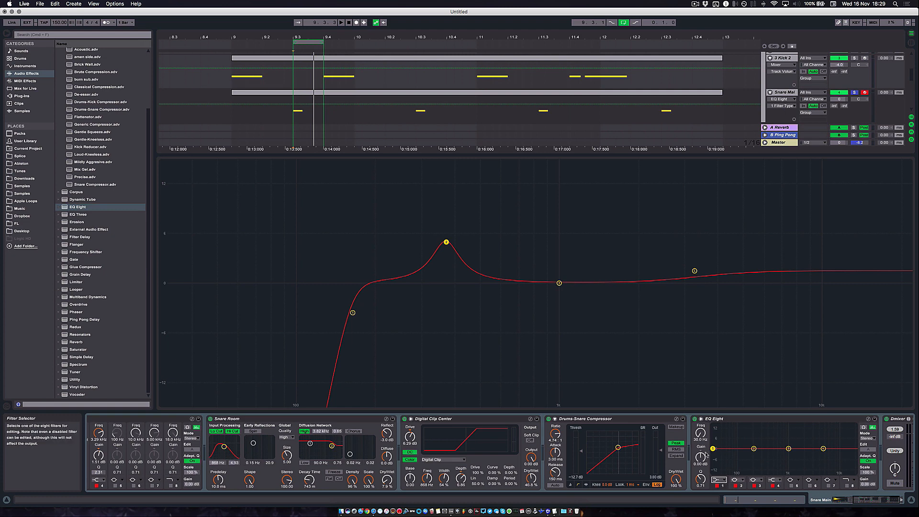
Play the snare loop briefly and collapse the enlarged curve display of the first EQ Eight
key("space")
key("space")
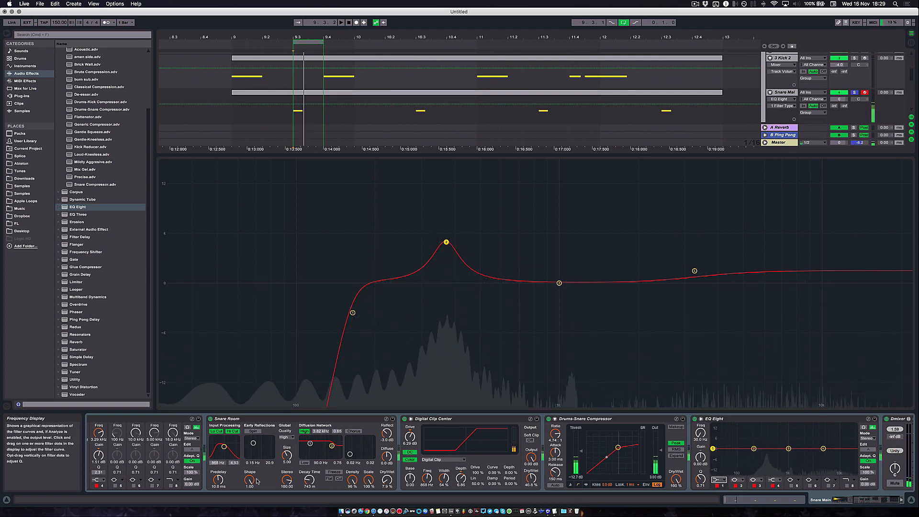
scroll(388, 439, "left", 8)
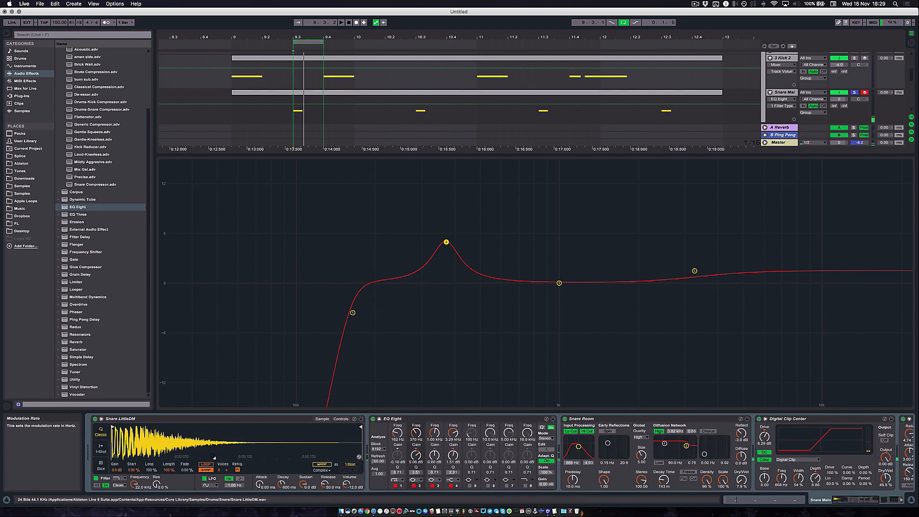
left_click(379, 419)
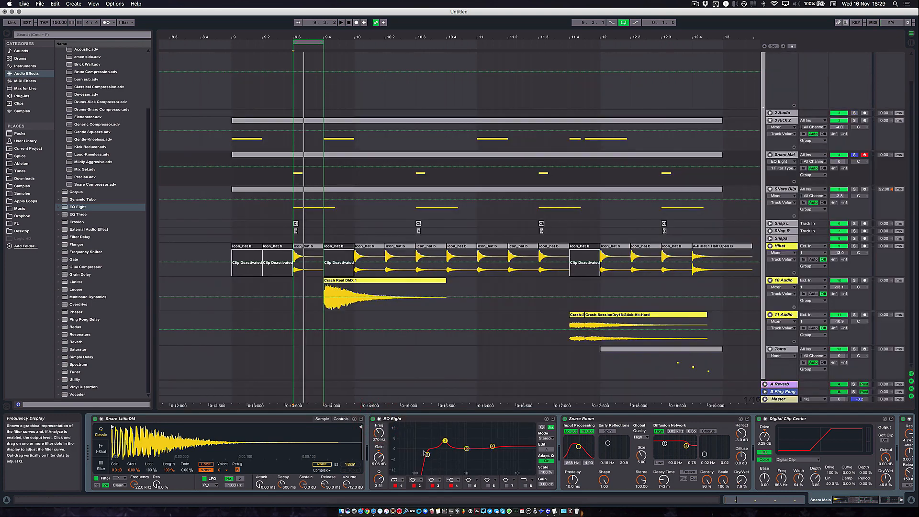
scroll(737, 439, "right", 8)
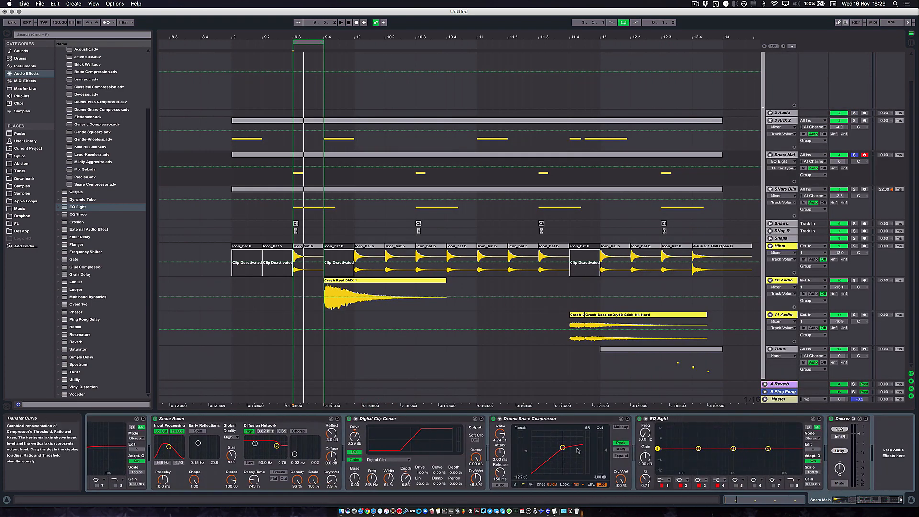
During playback, set the second EQ Eight's band 1 to about 158 Hz at -8.31 dB and band 3 to 5.49 kHz at 2.36 dB
key("space")
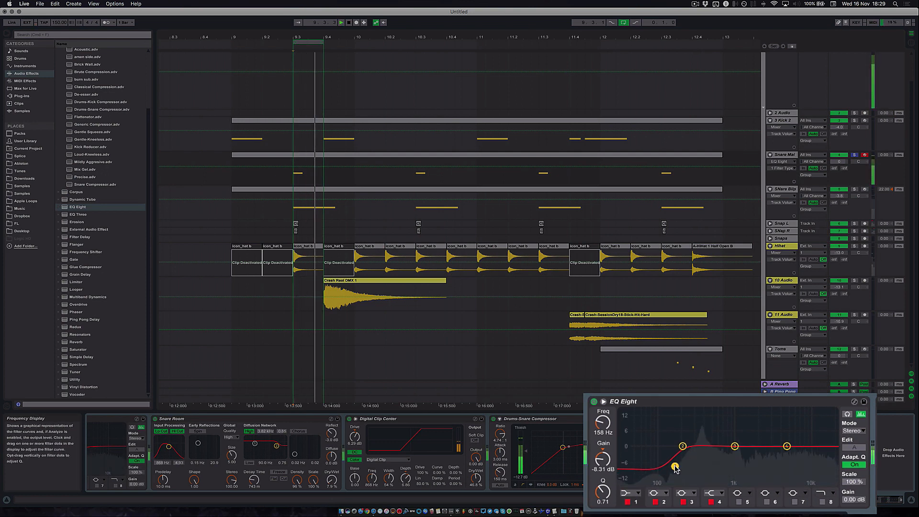
left_click_drag(736, 448, 790, 443)
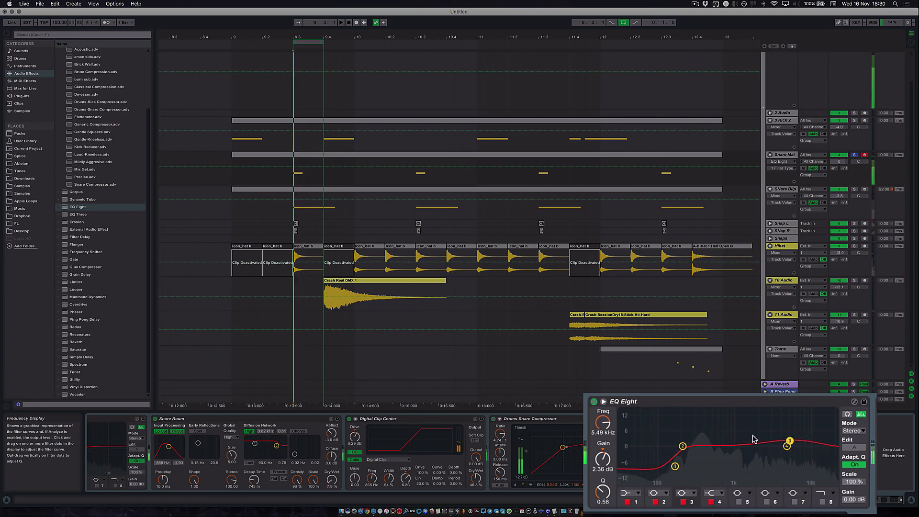
key("space")
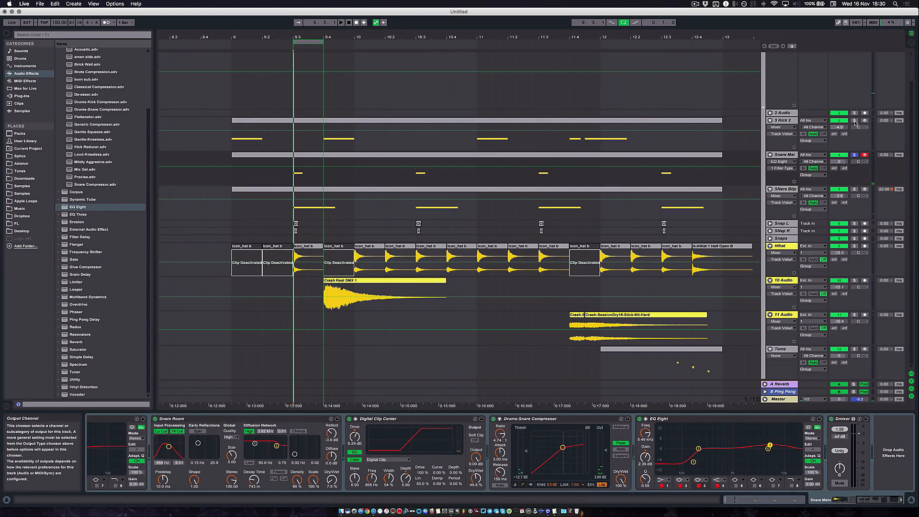
Solo the kick and Snare Blip tracks alongside the main snare, and extend the playing loop to span bars 9 to 13
left_click(855, 189)
key("space")
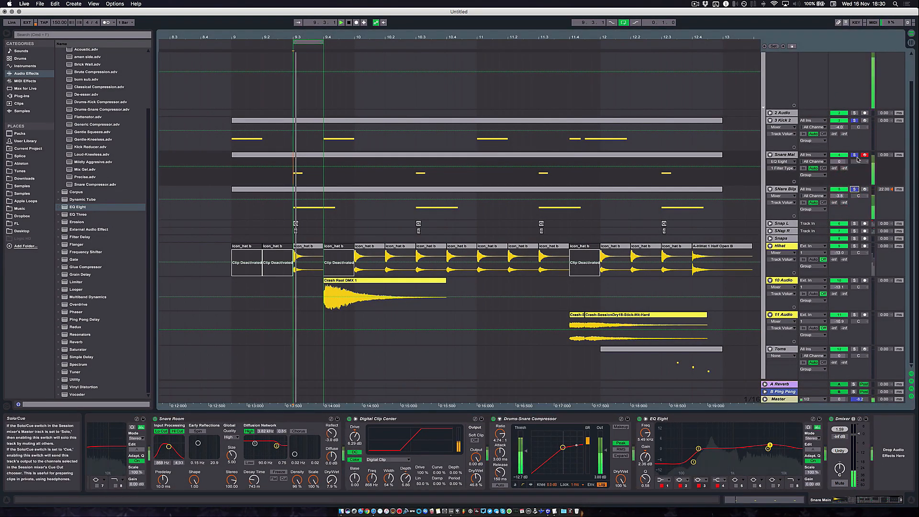
left_click_drag(294, 41, 231, 42)
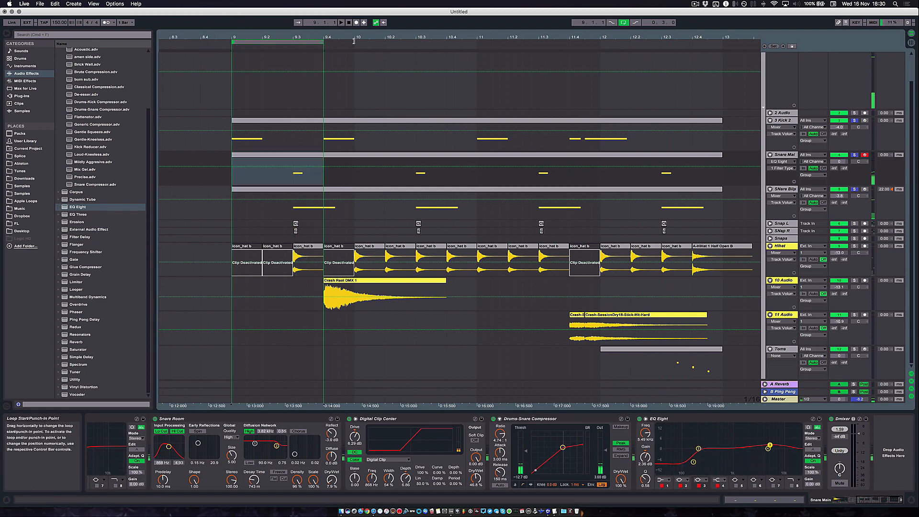
left_click_drag(324, 42, 355, 41)
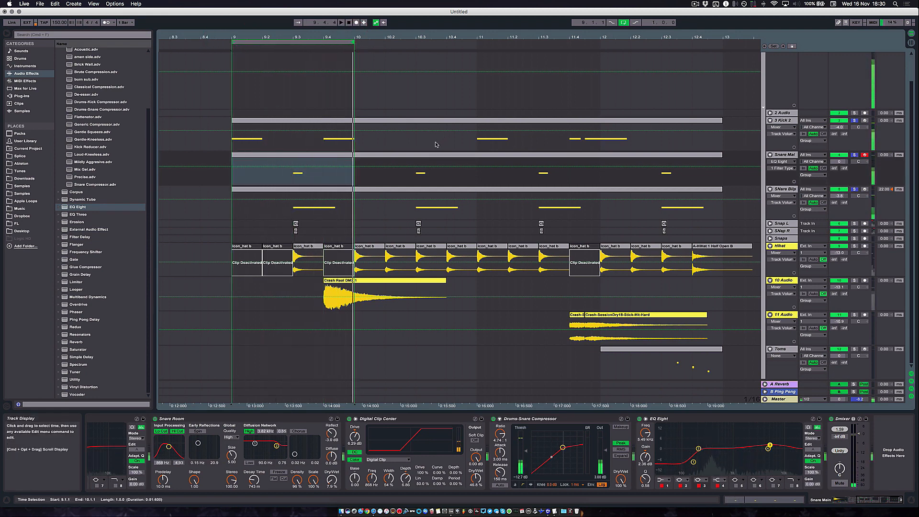
left_click_drag(354, 41, 722, 41)
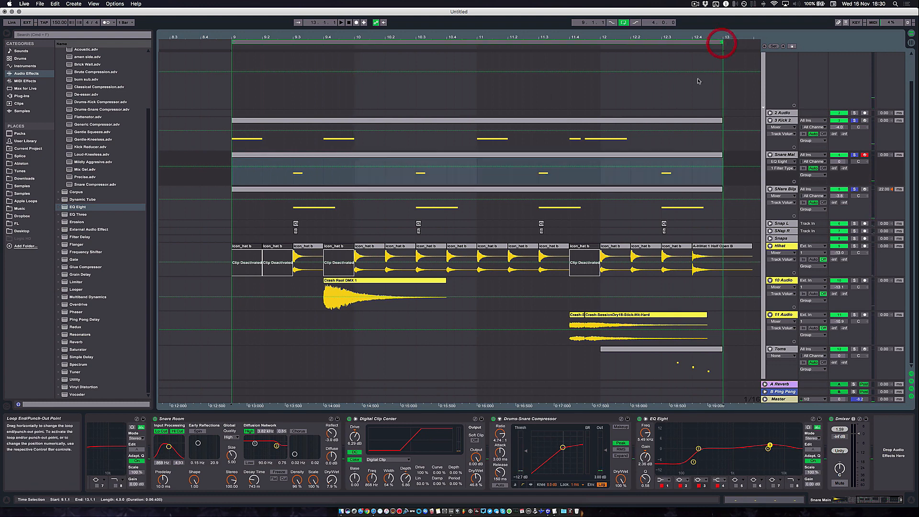
Select the Snare Blip track and its clip, and leave only that track soloed
left_click(792, 190)
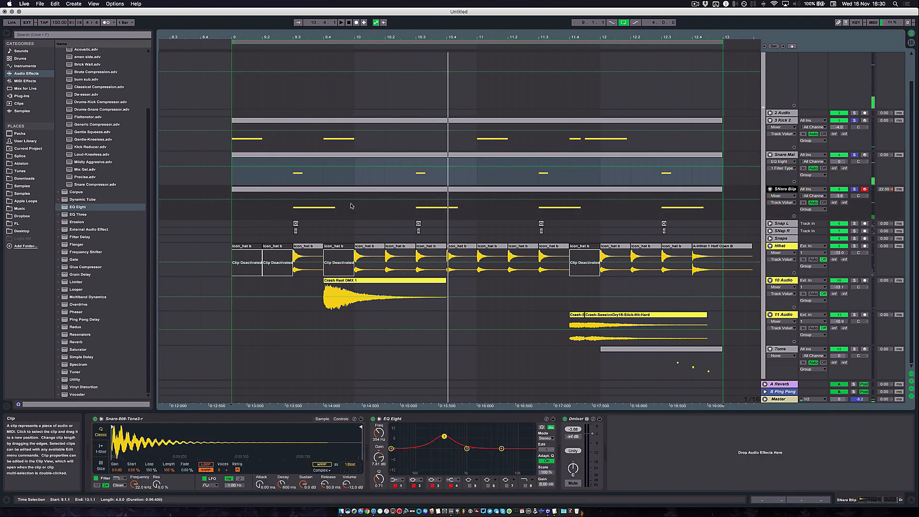
left_click(309, 191)
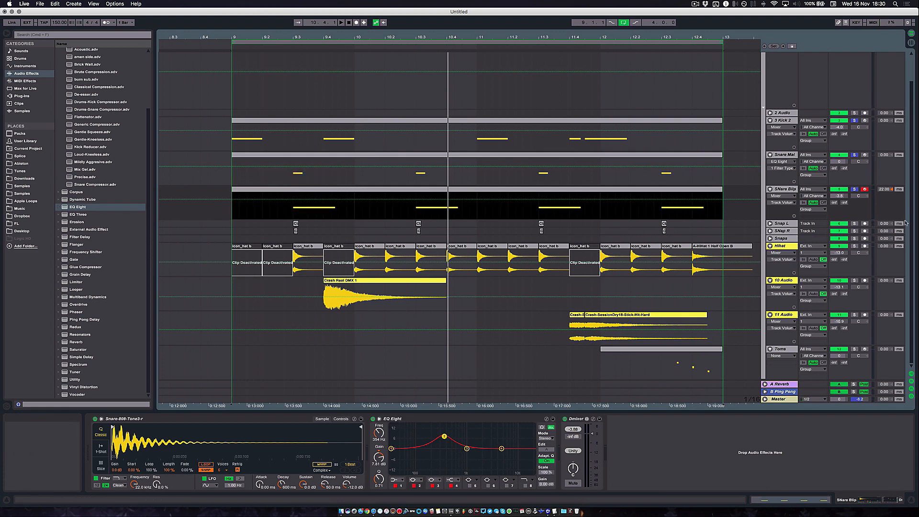
left_click(854, 189)
Enlarge the Snare Blip's EQ Eight and, during playback, move its band 2 boost to about 550 Hz at roughly 8 dB with a narrower peak
key("space")
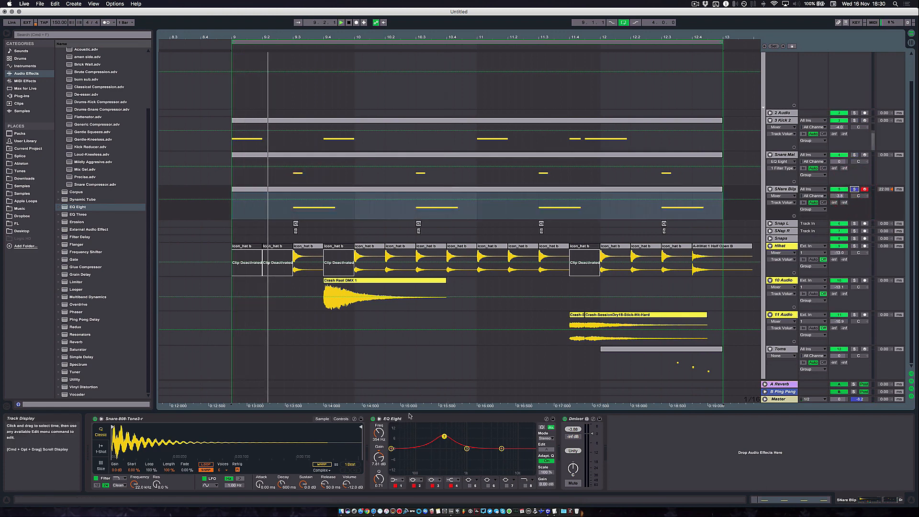
left_click(379, 418)
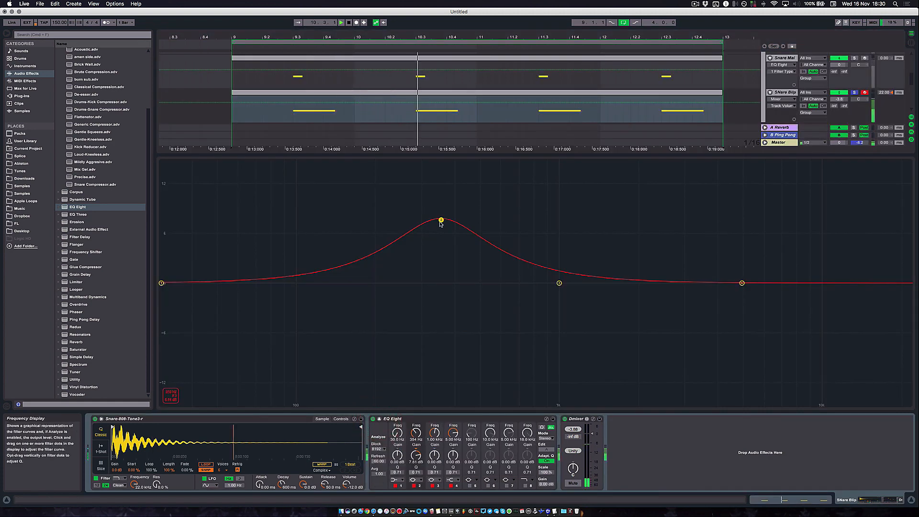
left_click_drag(441, 220, 492, 217)
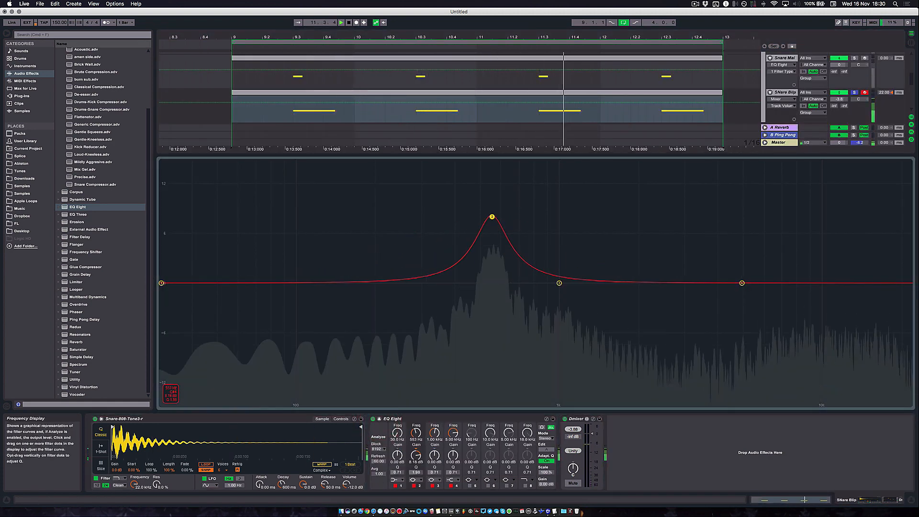
Set band 1 of the Snare Blip's EQ Eight to a low cut at about 219 Hz
left_click(394, 480)
left_click(397, 425)
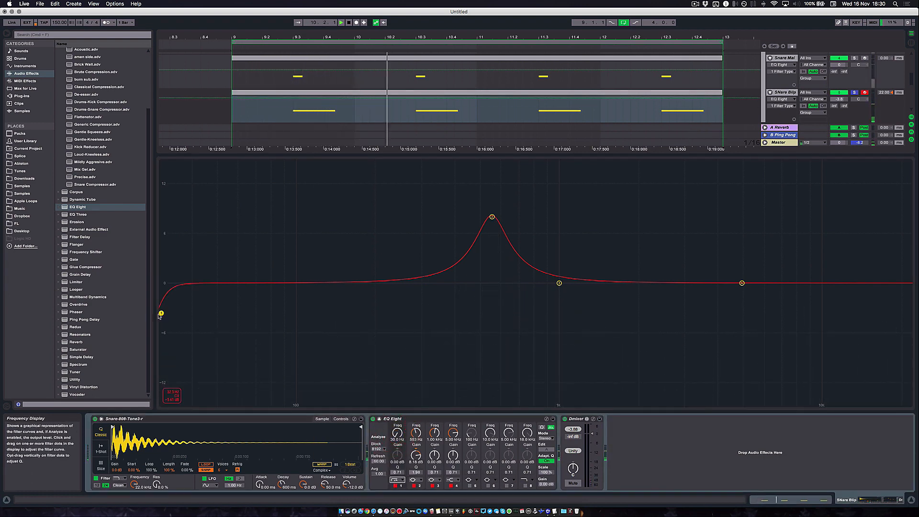
left_click_drag(161, 314, 398, 311)
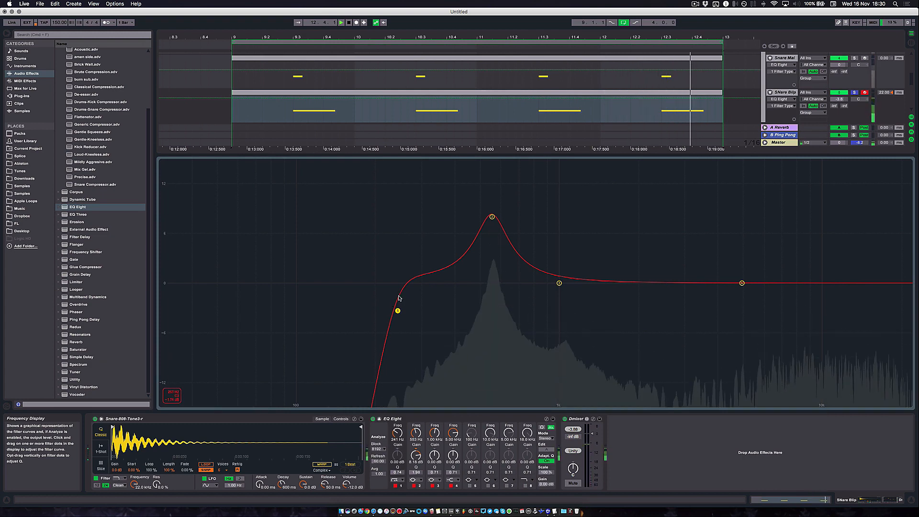
left_click_drag(398, 310, 387, 325)
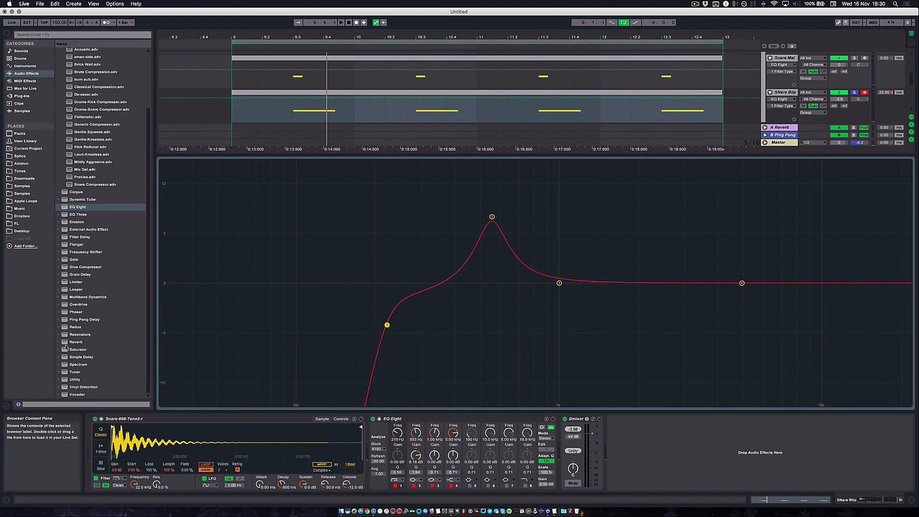
Add the Saturator preset Digital Clip Center to the Snare Blip track with Drive at 36.0 dB and Dry/Wet at 48.4 %
left_click(62, 349)
left_click(60, 349)
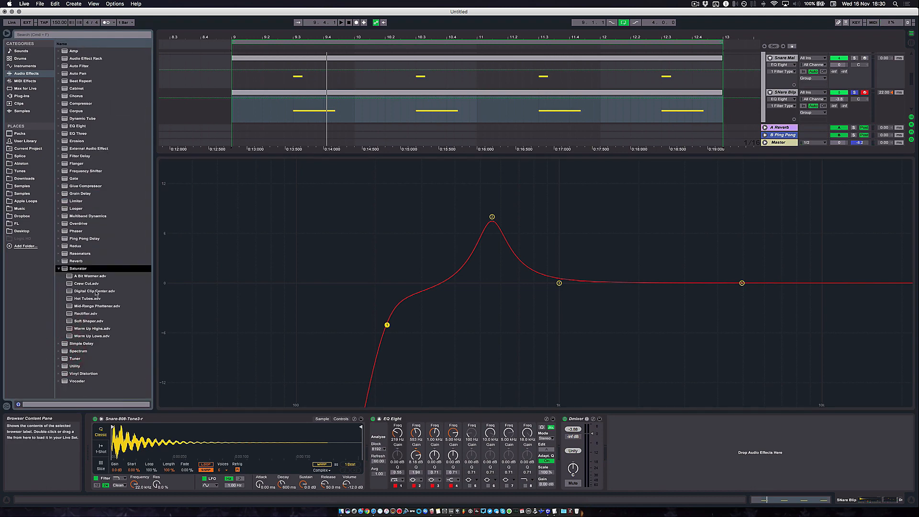
left_click_drag(96, 293, 693, 413)
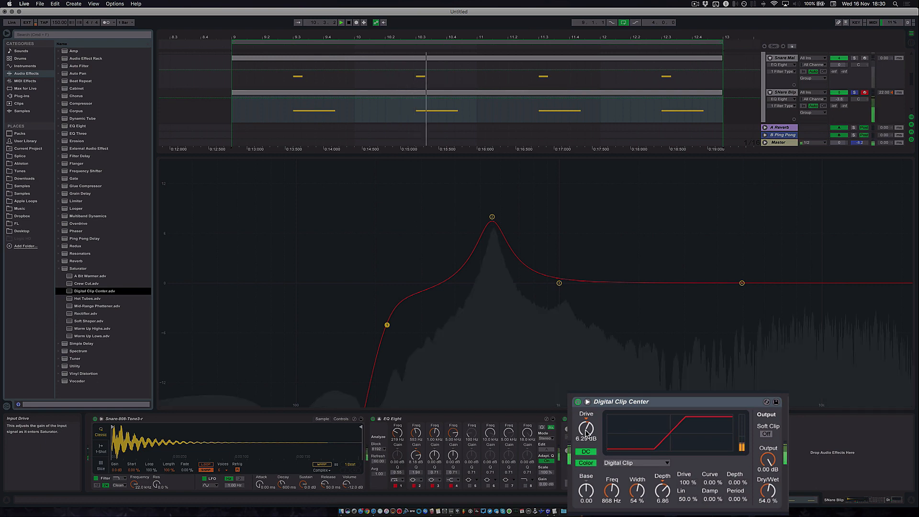
left_click_drag(589, 433, 589, 427)
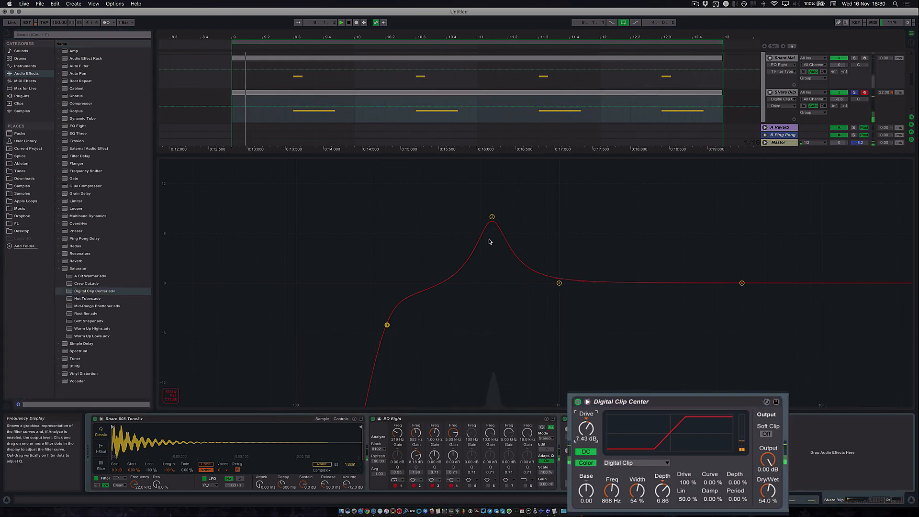
left_click_drag(587, 430, 587, 391)
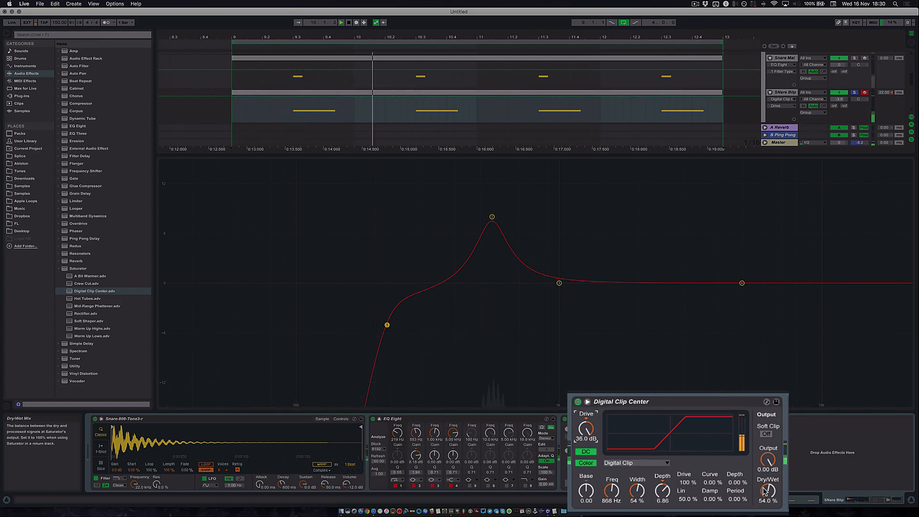
left_click_drag(768, 491, 768, 492)
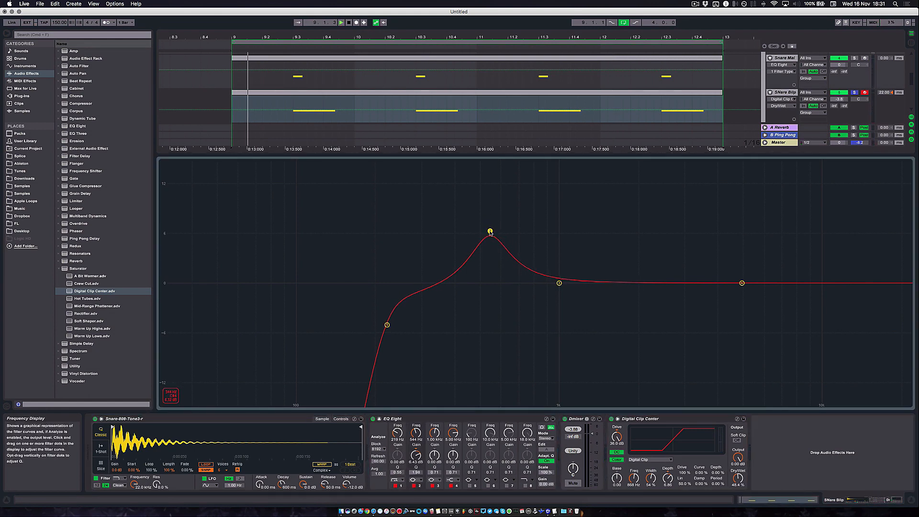
Retune the Snare Blip's EQ, with band 2 near 549 Hz at about 5.9 dB and the low cut at 178 Hz, and collapse its enlarged display
left_click_drag(490, 232, 491, 234)
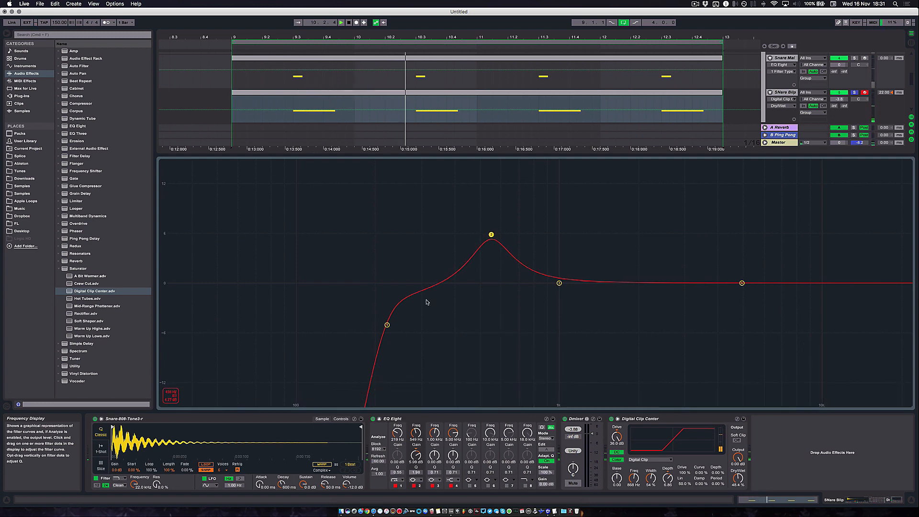
left_click_drag(387, 325, 364, 330)
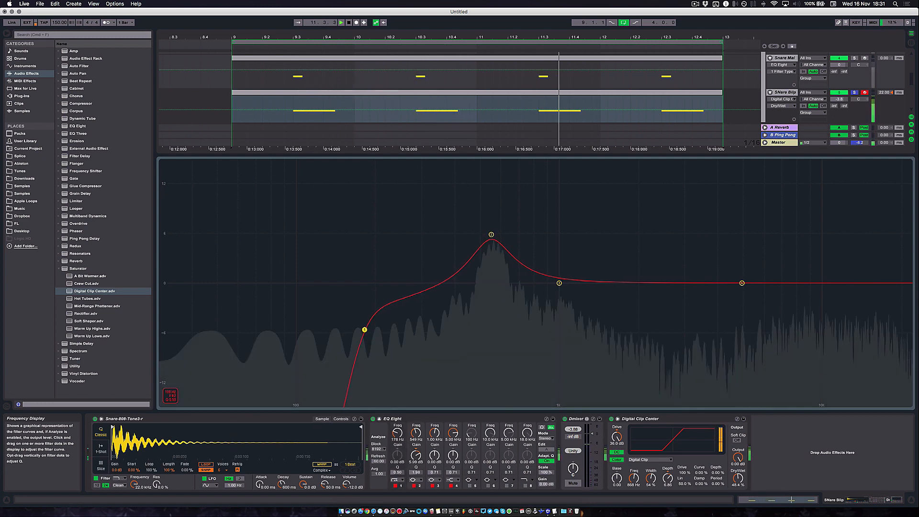
key("space")
left_click(379, 419)
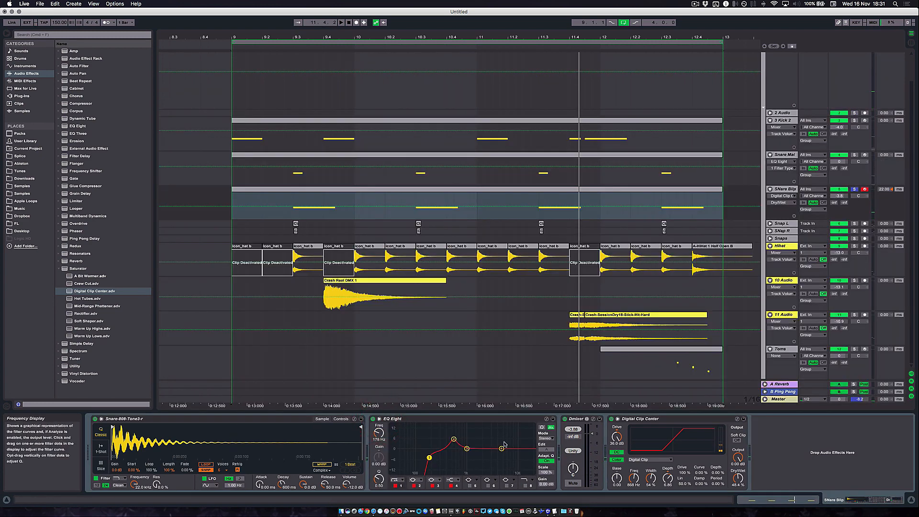
Audition the Snare Blip and place a copy of its EQ Eight after Digital Clip Center
key("space")
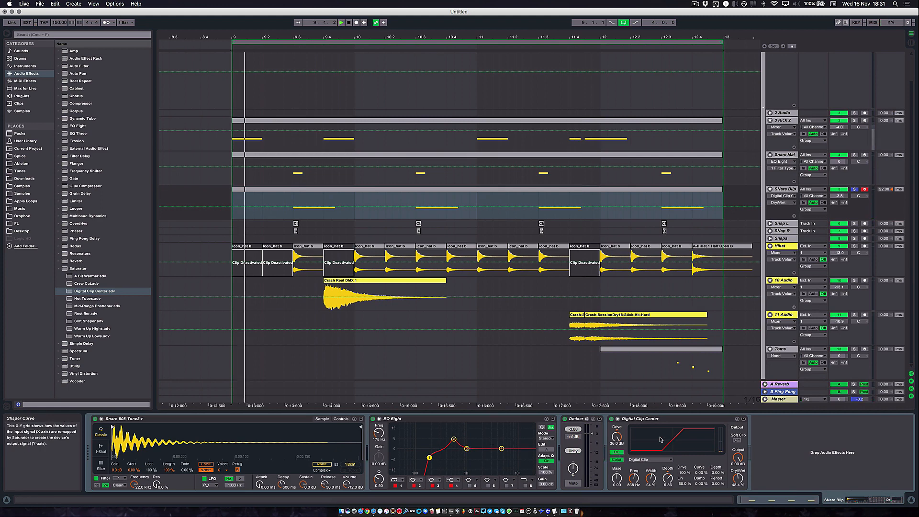
key("space")
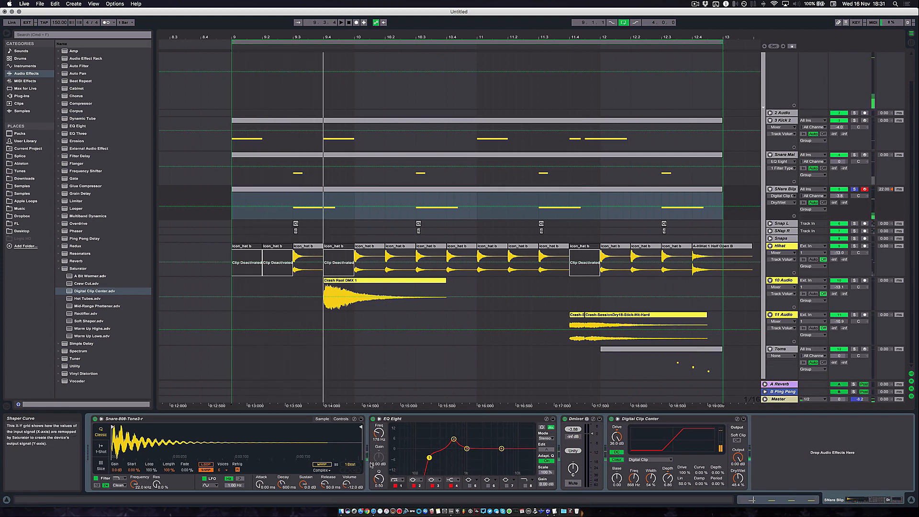
left_click(429, 420)
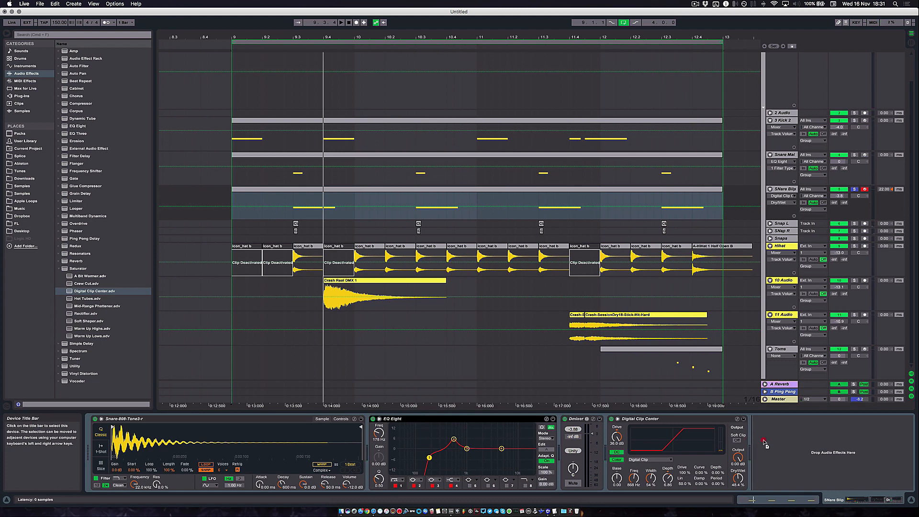
left_click_drag(764, 441, 764, 442)
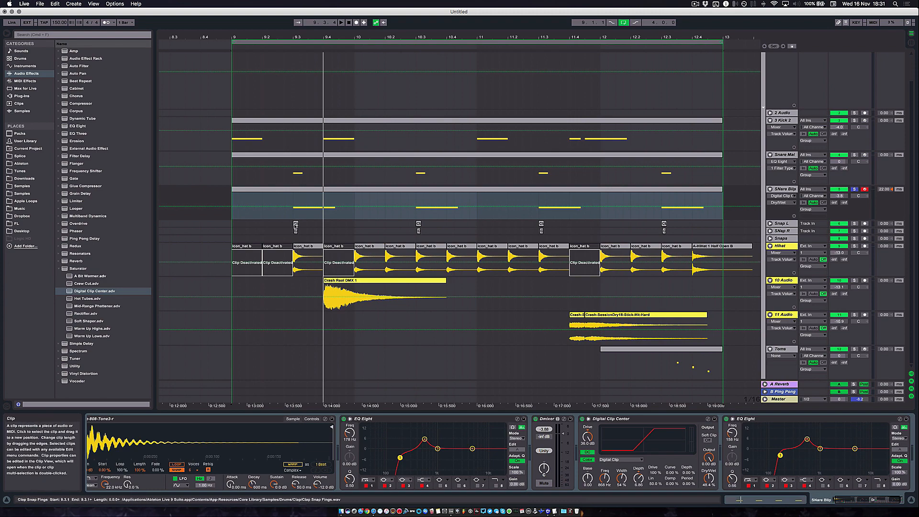
scroll(798, 446, "right", 2)
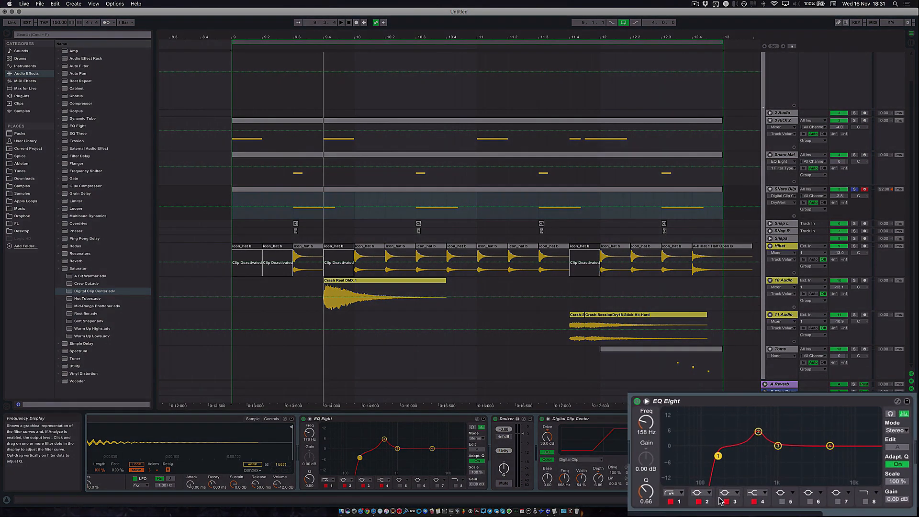
On the copied EQ Eight, disable bands 2 and 4 and enable band 8 as a high cut at about 1.61 kHz
left_click(728, 486)
left_click(730, 503)
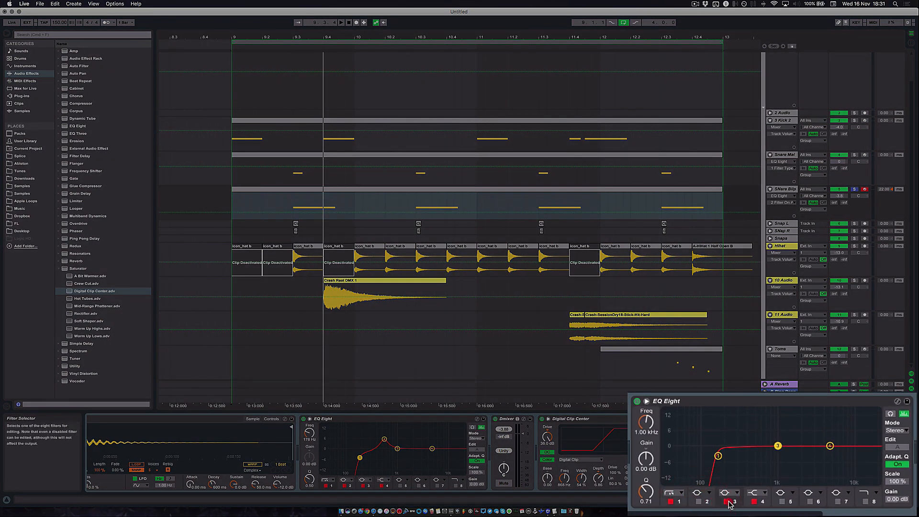
left_click(755, 502)
left_click(865, 501)
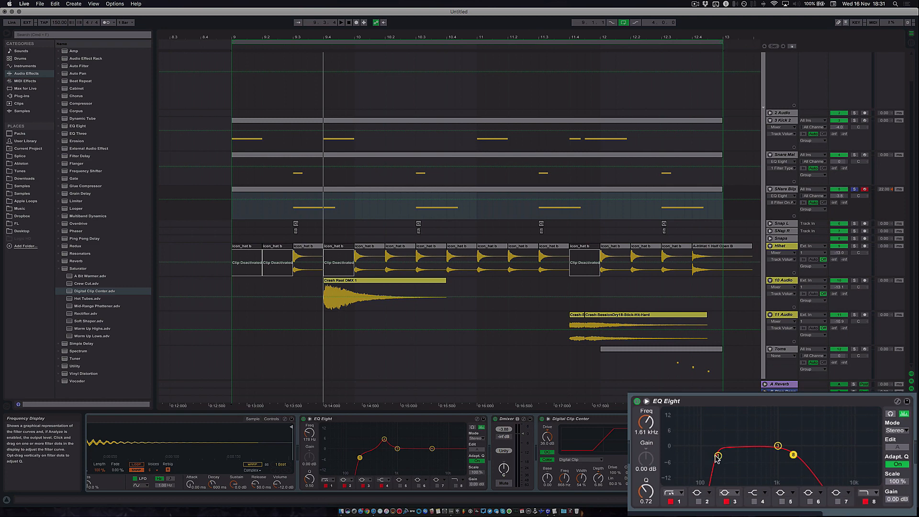
During playback, raise the copied EQ Eight's low cut to about 449 Hz
left_click_drag(724, 454, 719, 454)
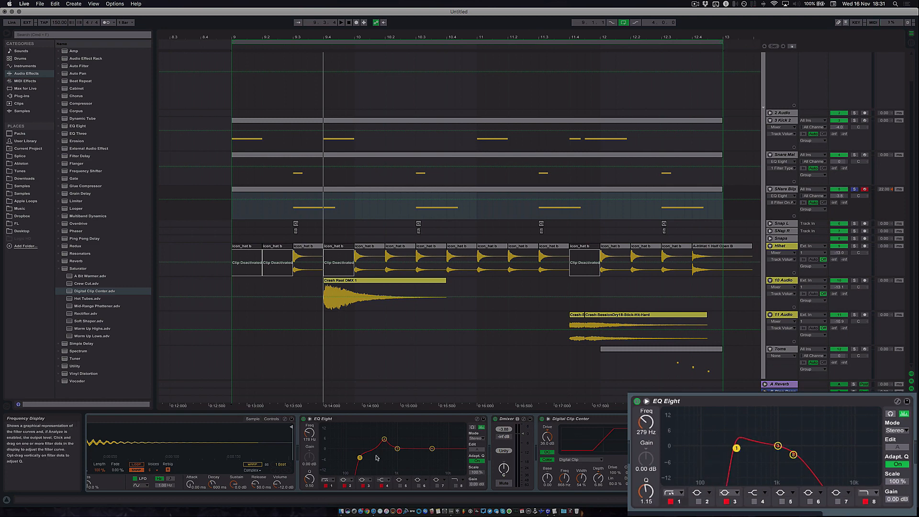
key("space")
left_click_drag(736, 448, 751, 447)
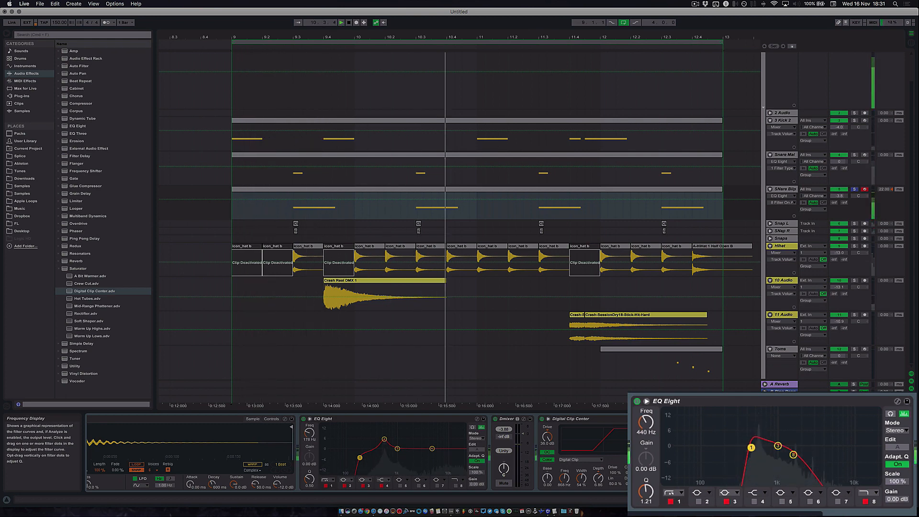
left_click_drag(751, 447, 752, 447)
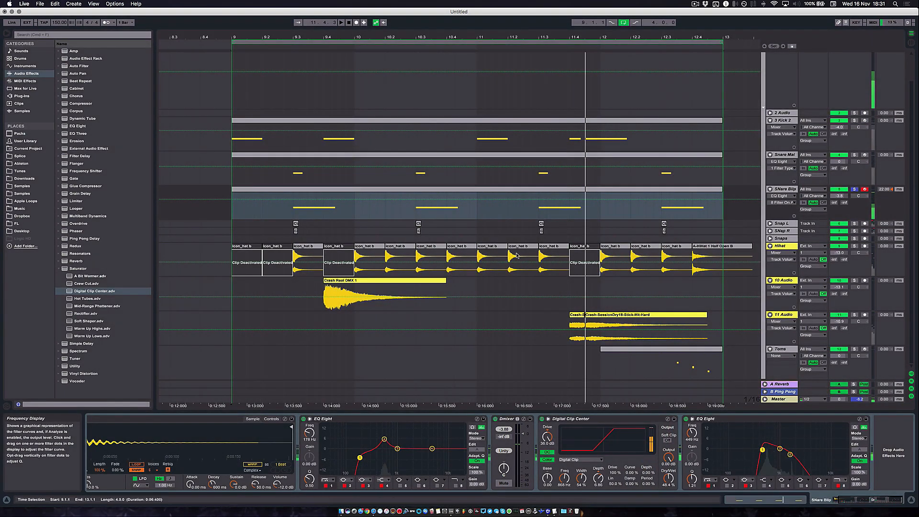
Solo the main snare alongside the Snare Blip to hear both together, and select the Snare Blip track
left_click(854, 155)
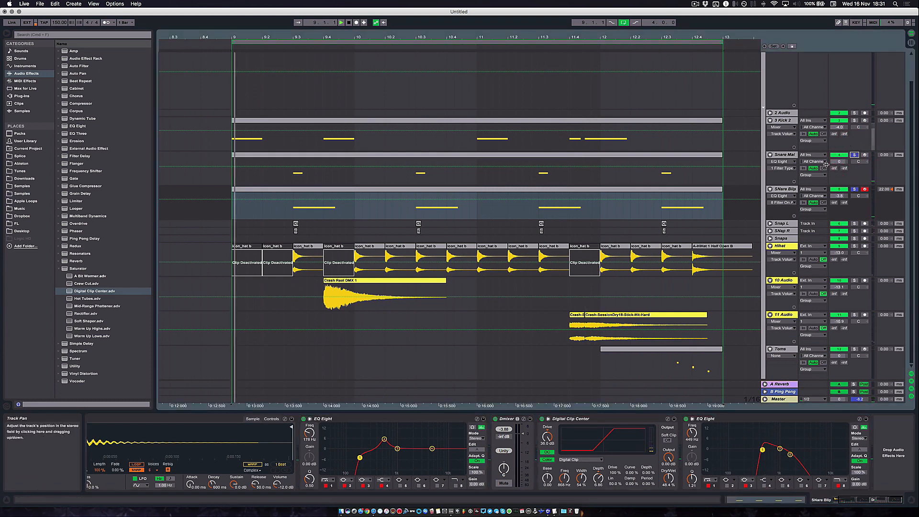
left_click(785, 191)
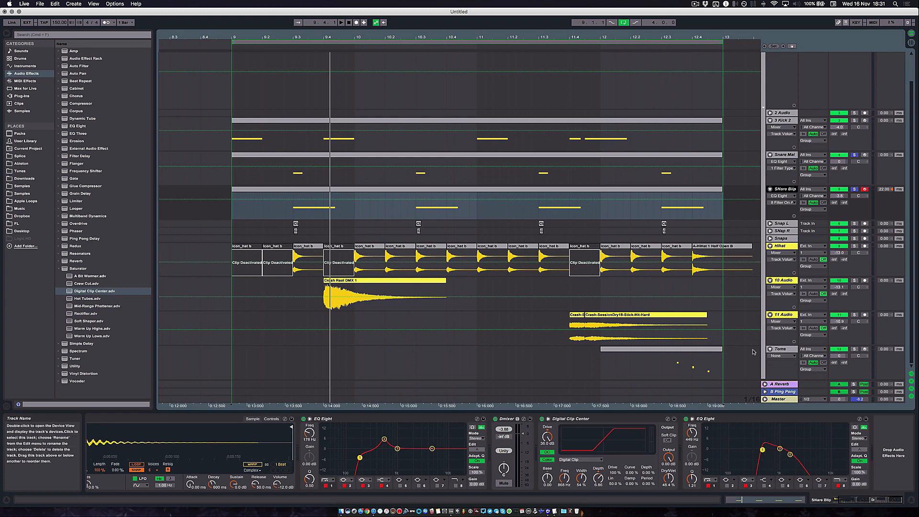
key("space")
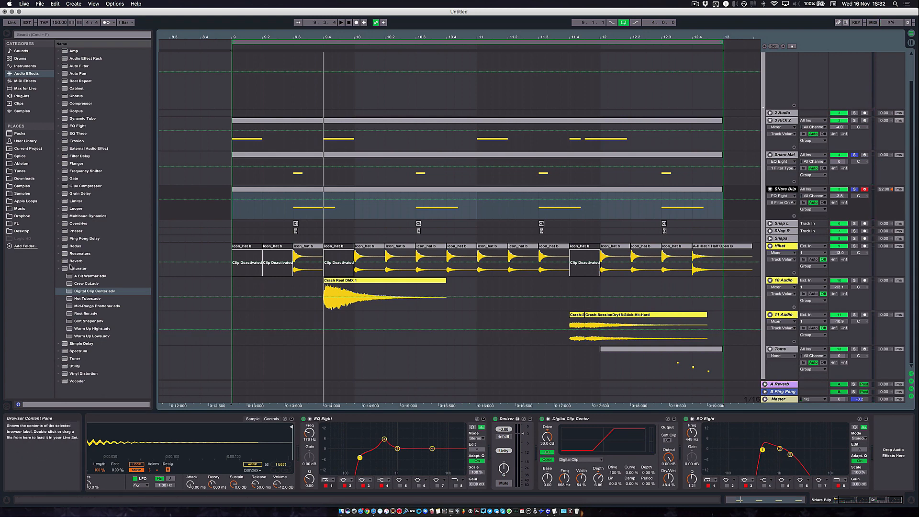
Add the Snare Room reverb preset to the Snare Blip track with Dry/Wet at 8.7 % and Decay Time at 1.17 s
left_click(68, 262)
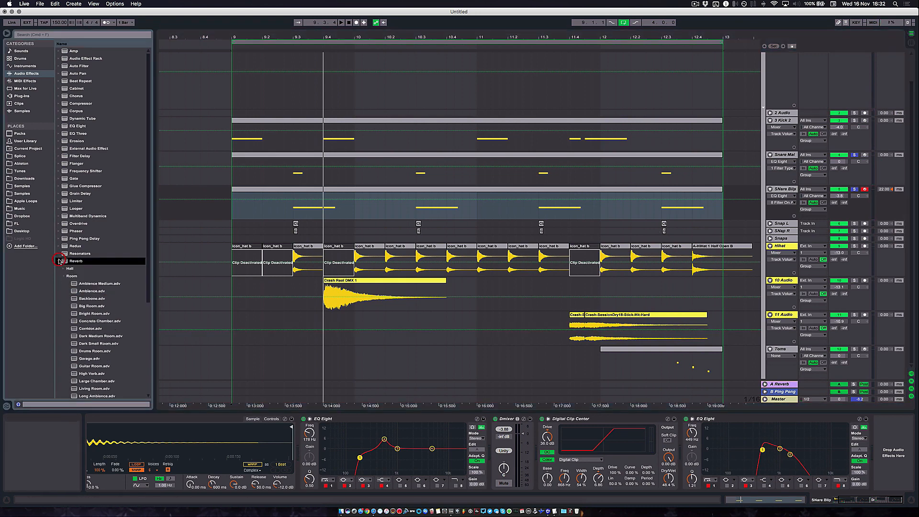
scroll(94, 369, "down", 4)
double_click(92, 376)
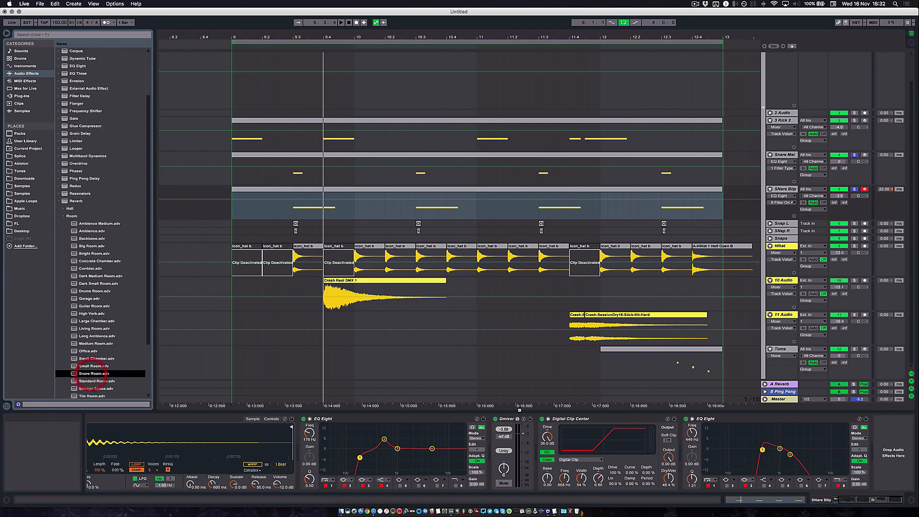
left_click_drag(865, 477, 865, 508)
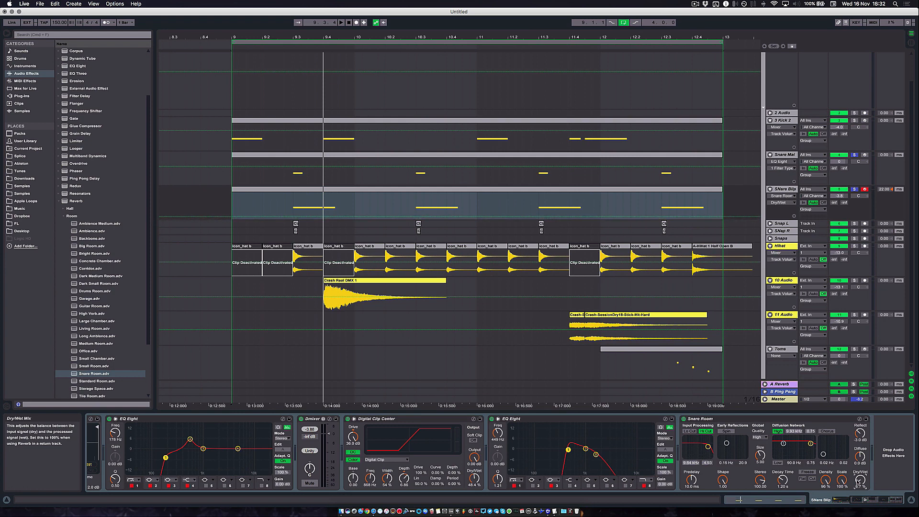
left_click(783, 481)
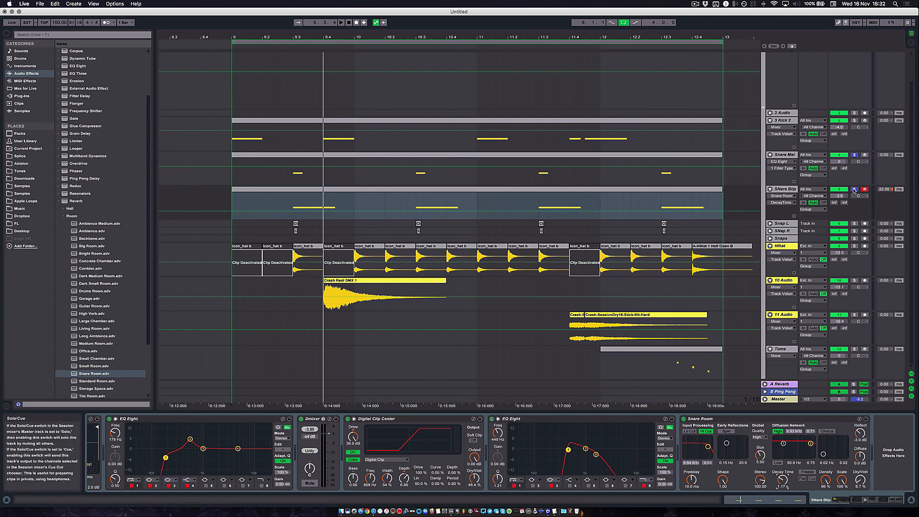
During playback of the Snare Blip, set the reverb's input Hi Cut to 1.13 kHz and its Dry/Wet to 22 %
key("space")
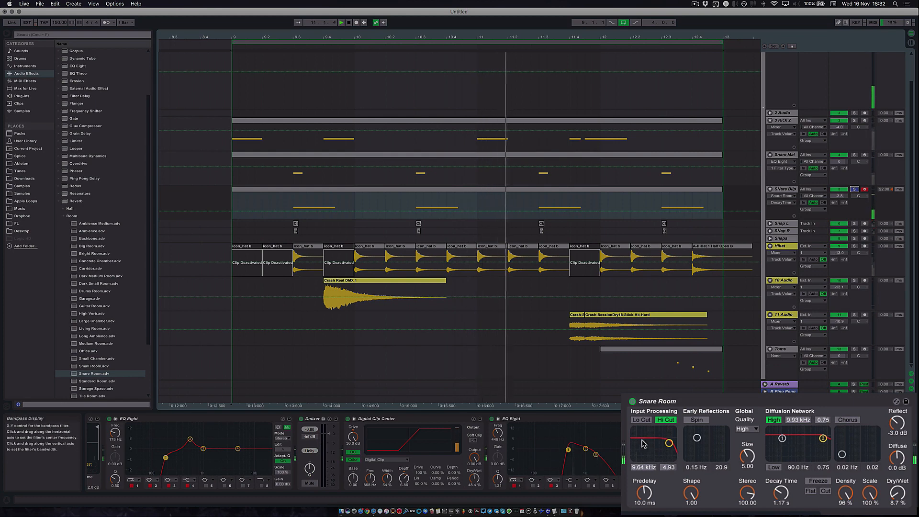
left_click(642, 421)
left_click(643, 422)
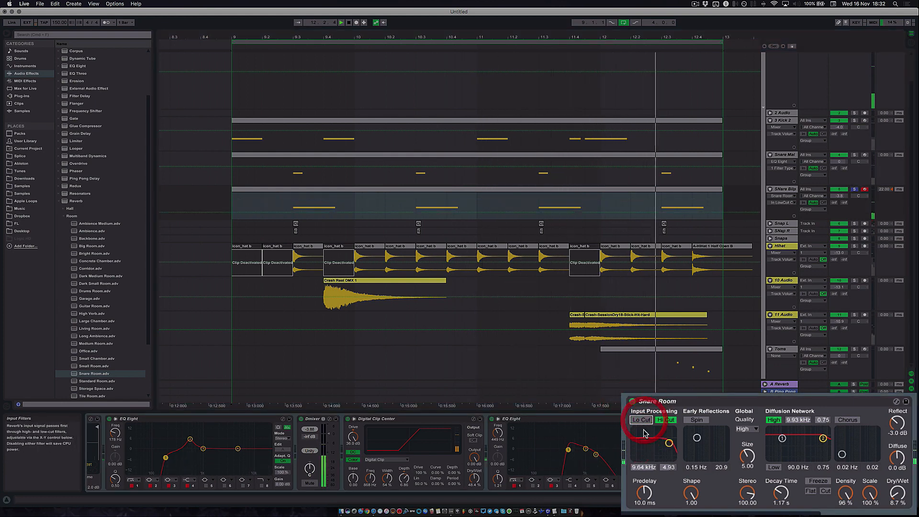
left_click_drag(669, 443, 664, 444)
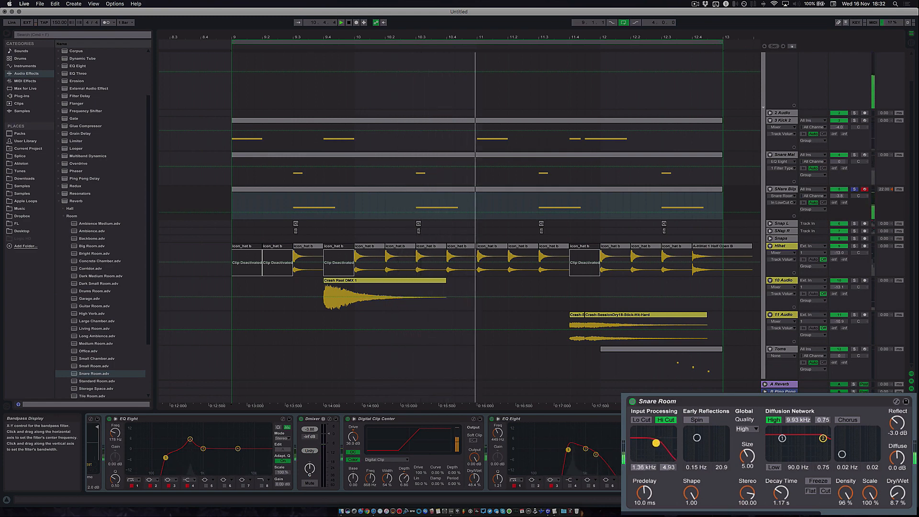
left_click_drag(663, 443, 654, 443)
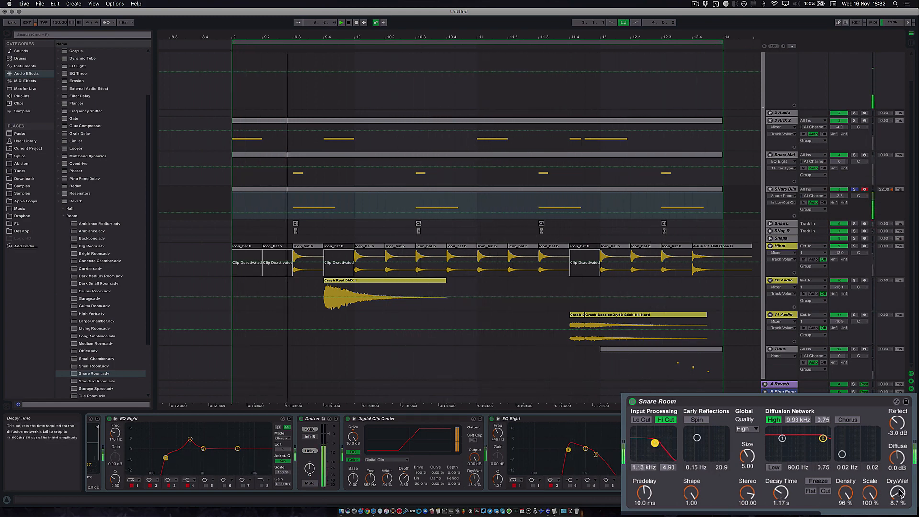
left_click_drag(897, 493, 897, 484)
Add the Drums-Snare Compressor preset to the end of the Snare Blip chain and set its threshold to -11.2 dB
scroll(77, 152, "up", 2)
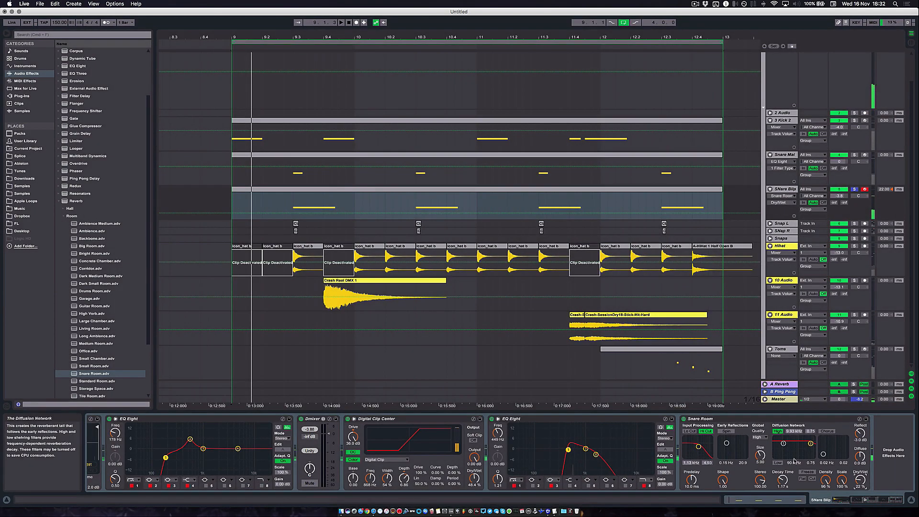
scroll(78, 129, "up", 2)
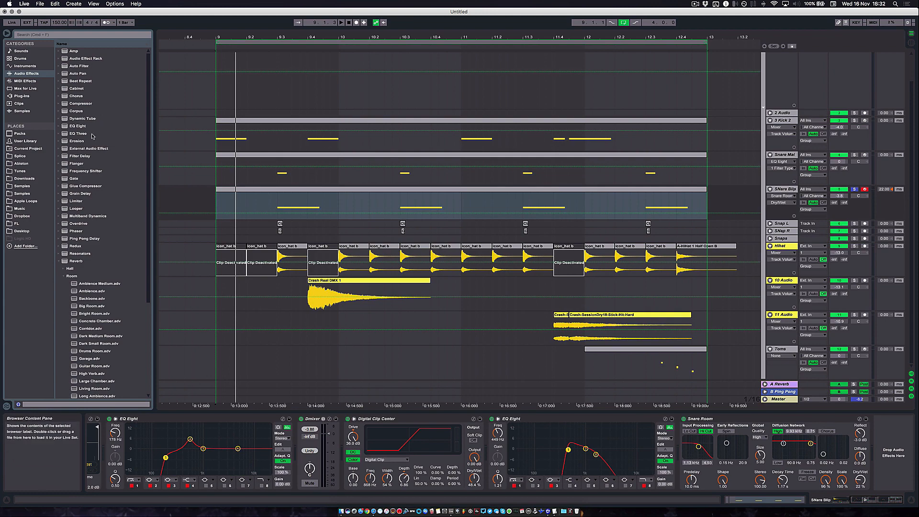
left_click(60, 104)
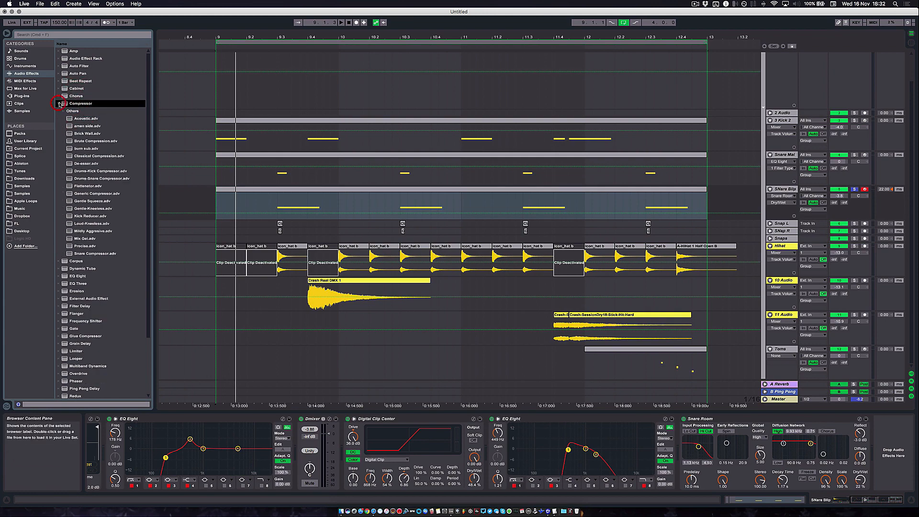
double_click(87, 178)
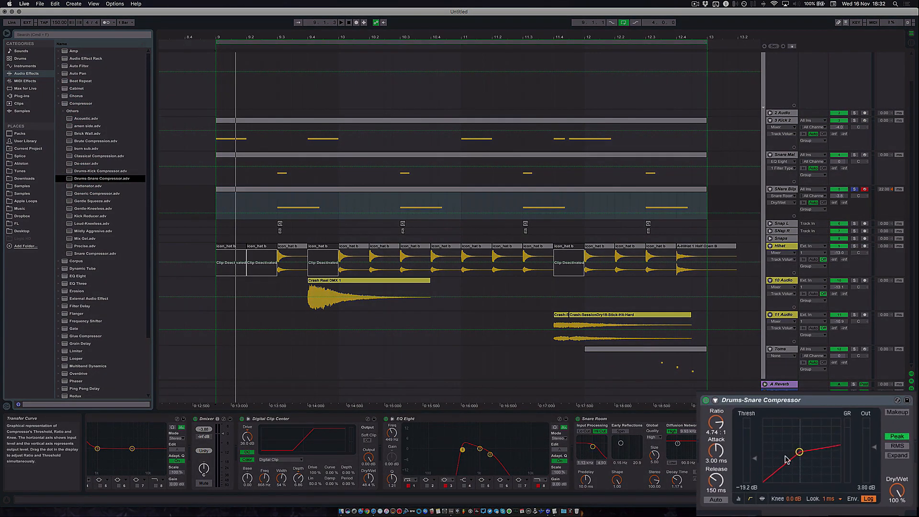
left_click_drag(755, 460, 756, 449)
key("space")
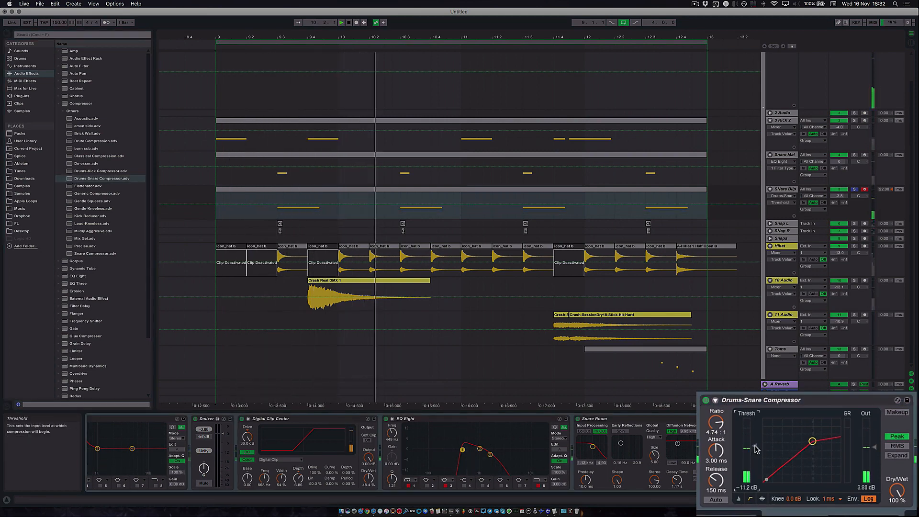
Solo the main snare alongside the Snare Blip, lower the Snare Blip's volume to about -6.3 dB, and play the layers with the kick
key("space")
left_click(852, 155)
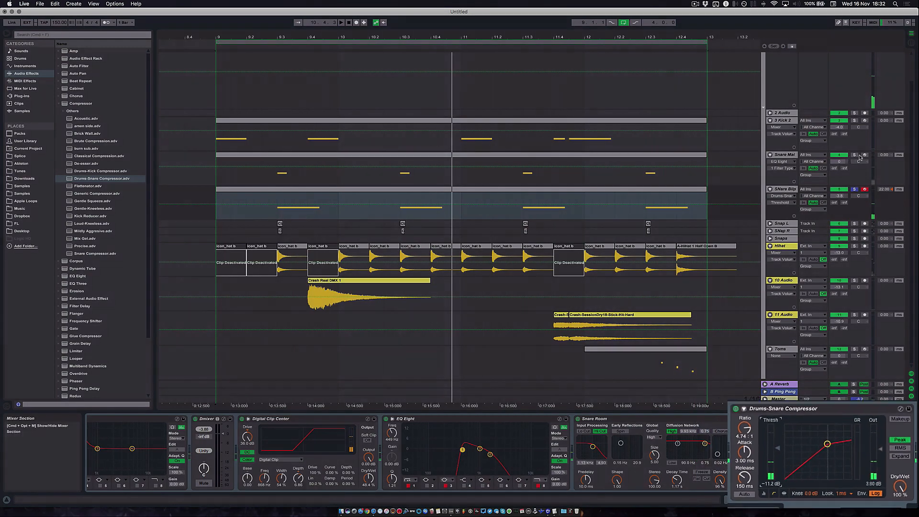
key("space")
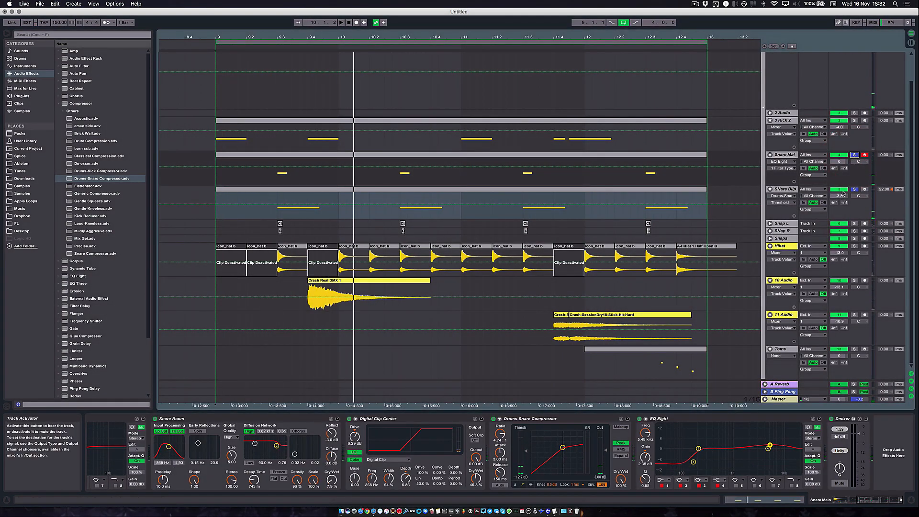
left_click_drag(839, 195, 838, 200)
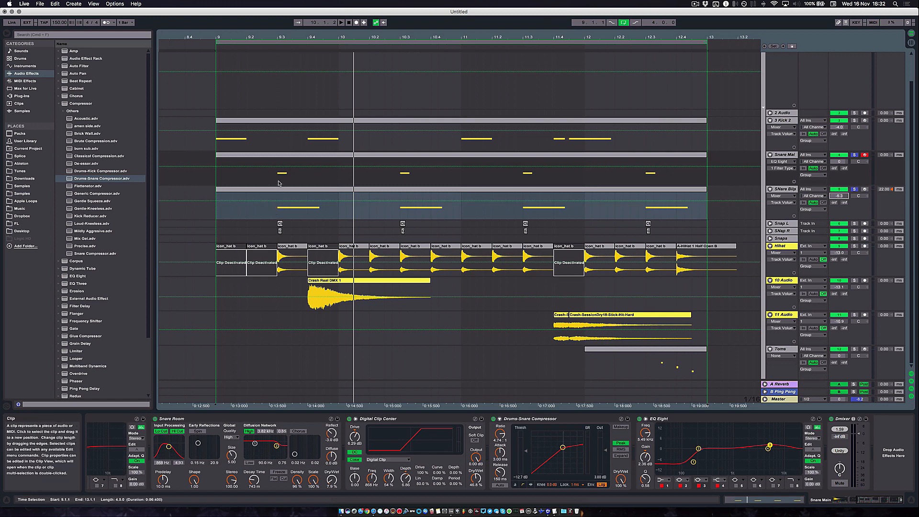
key("space")
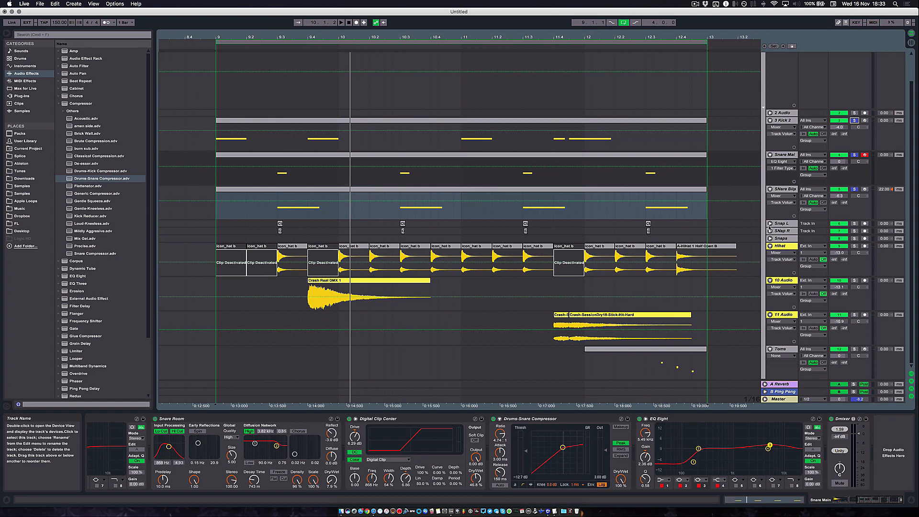
key("space")
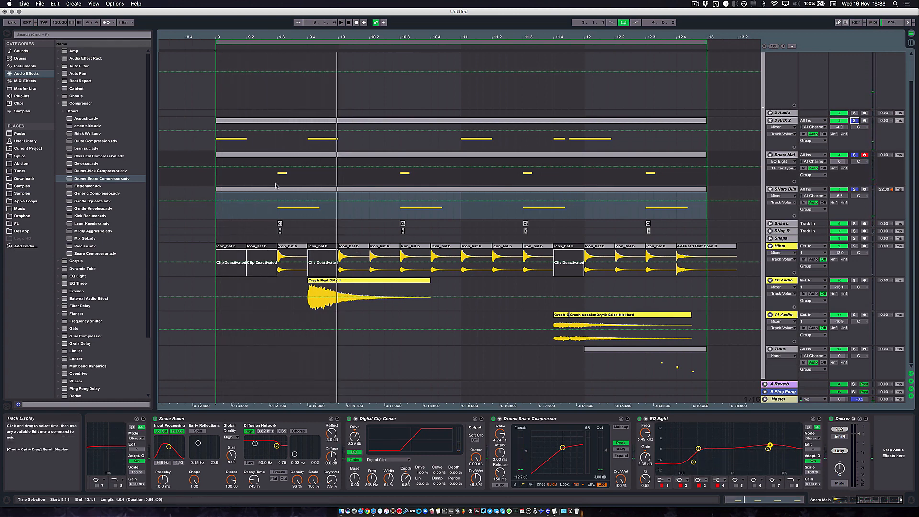
Select and solo the Snaps group and raise its EQ Eight low cut to about 569 Hz
left_click(781, 224)
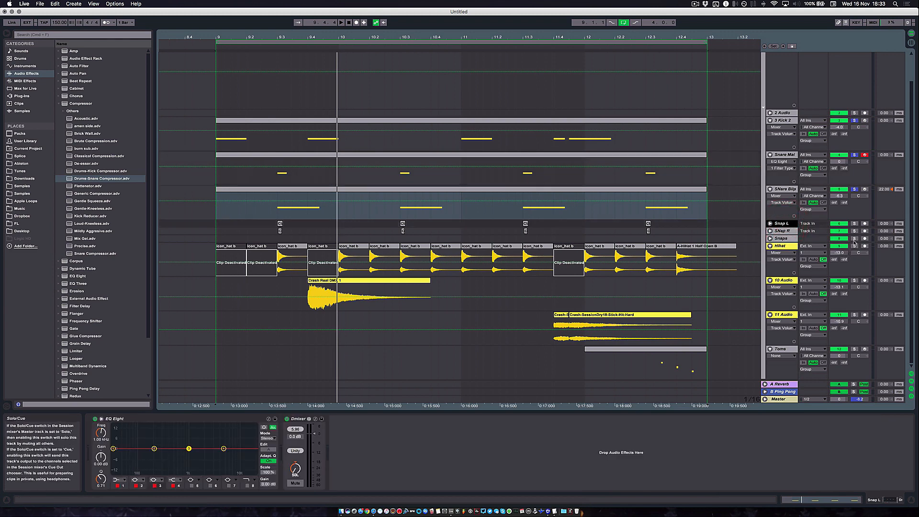
left_click(781, 238)
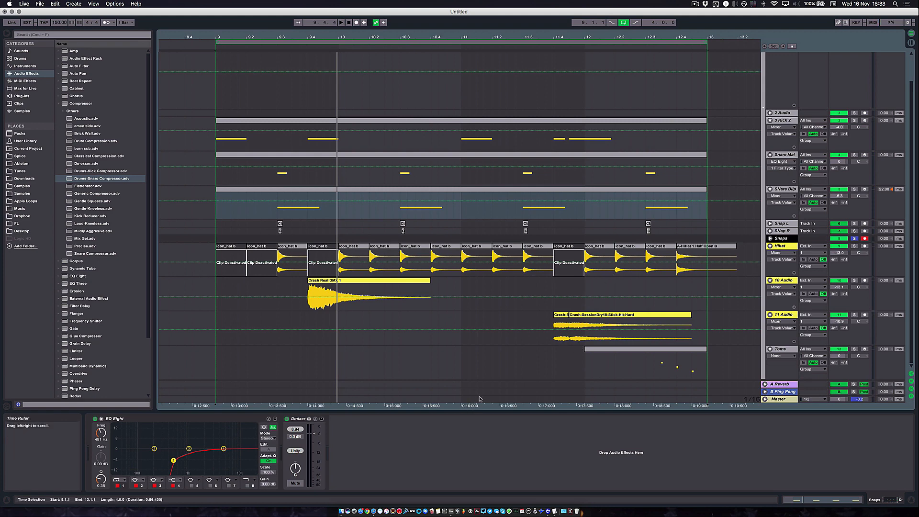
left_click(779, 236)
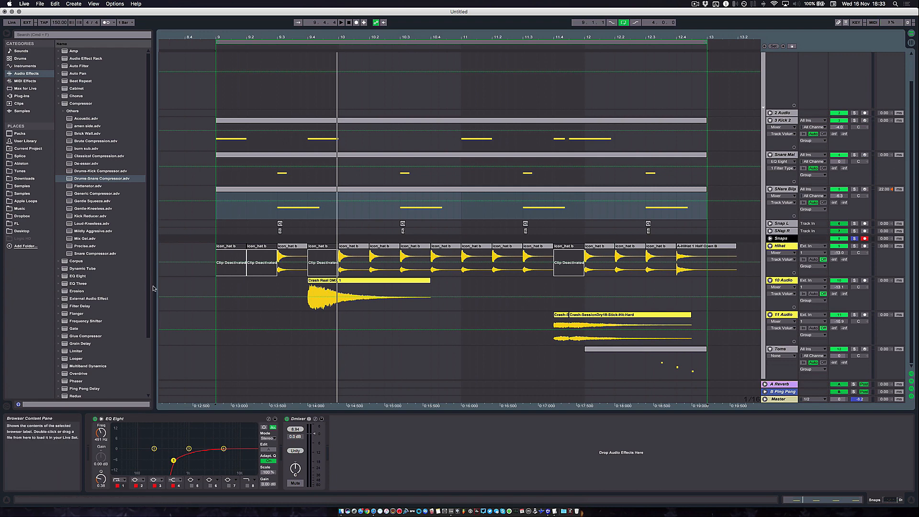
left_click_drag(168, 461, 172, 449)
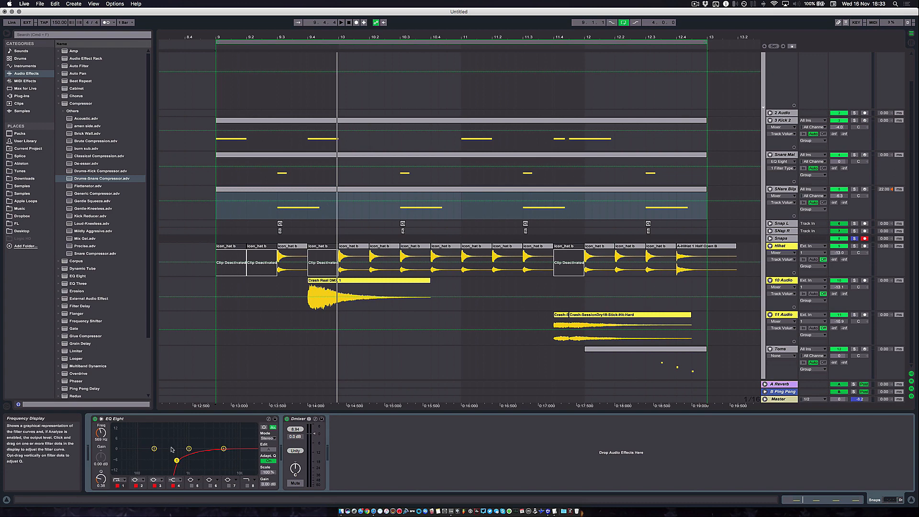
Insert the Small Hall reverb preset between the EQ Eight and Dmixer on the Snaps group
scroll(80, 334, "down", 3)
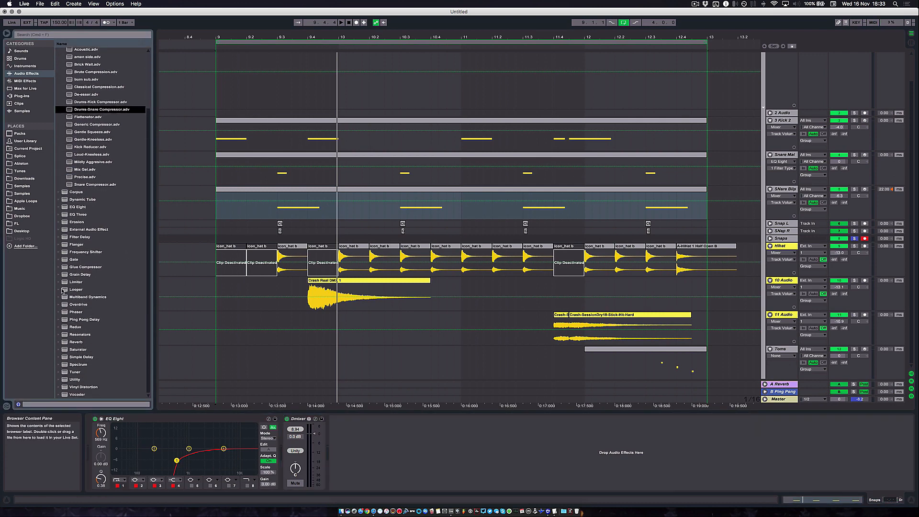
left_click(58, 342)
left_click(67, 269)
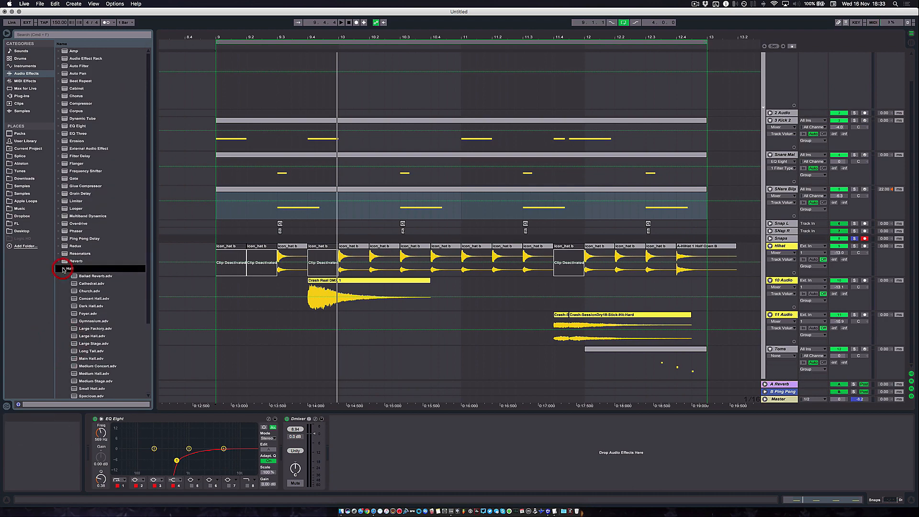
scroll(95, 348, "down", 4)
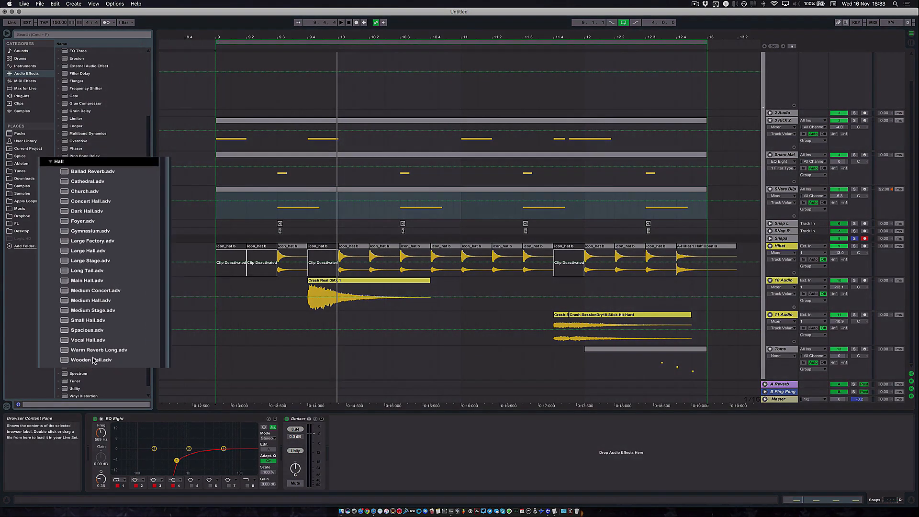
left_click(87, 329)
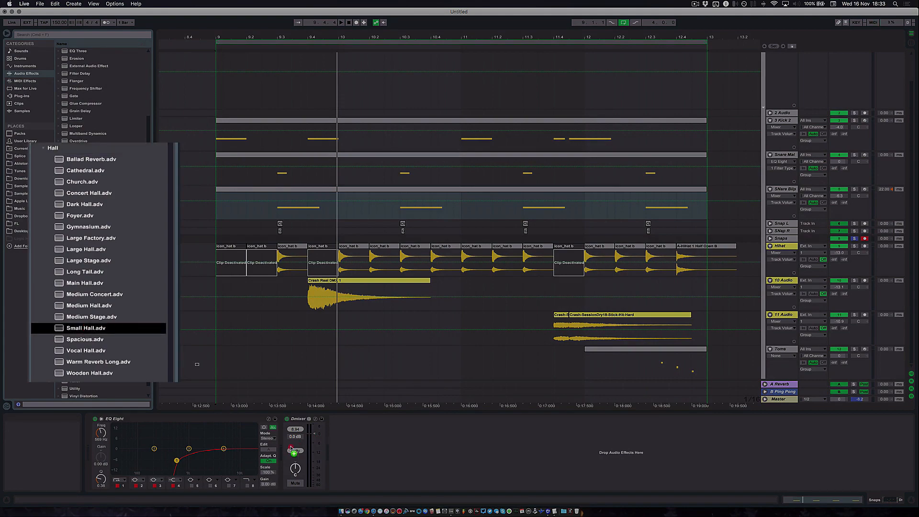
left_click_drag(291, 448, 283, 449)
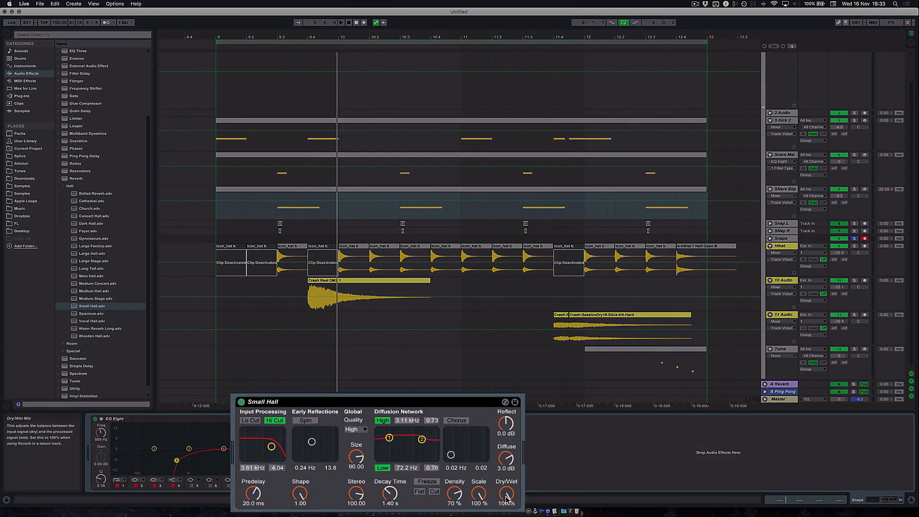
During playback, set the Small Hall reverb's Dry/Wet to 38 %, Decay Time to 1.28 s and diffusion low filter to about 341 Hz
key("space")
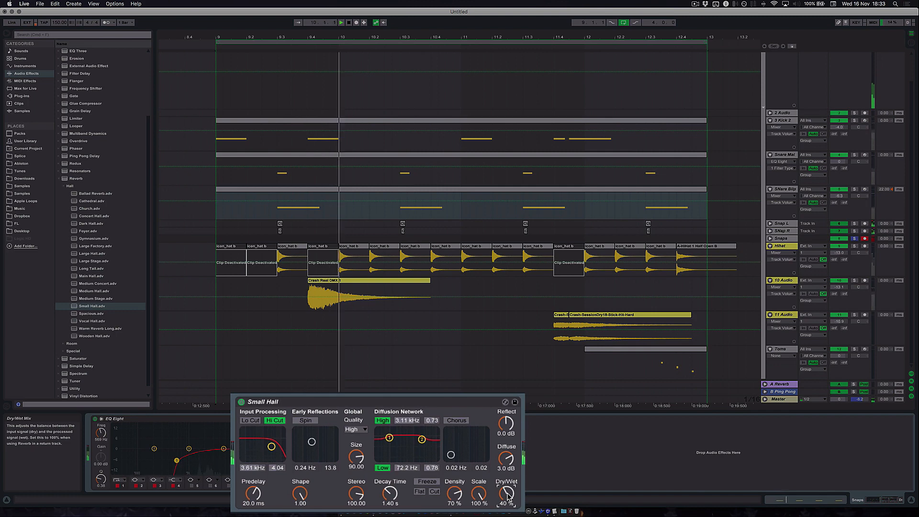
left_click_drag(509, 497, 509, 499)
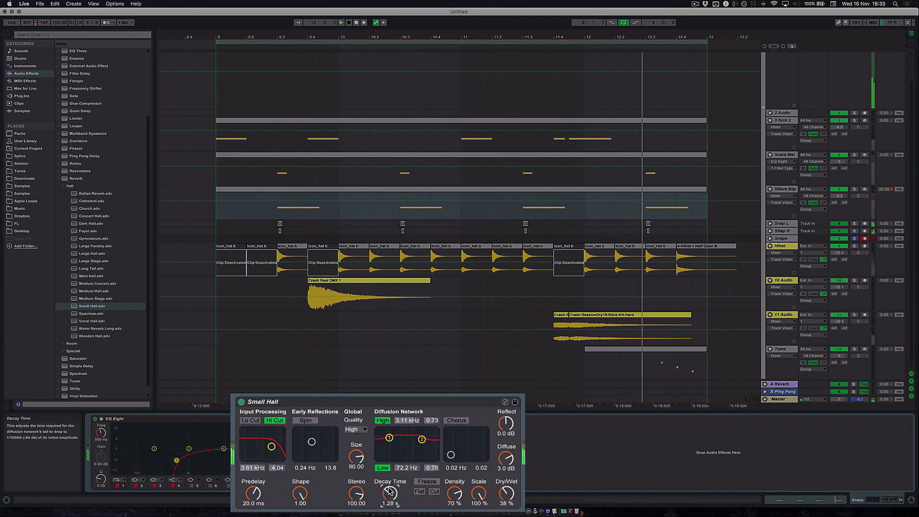
left_click_drag(390, 493, 390, 498)
left_click_drag(389, 437, 424, 441)
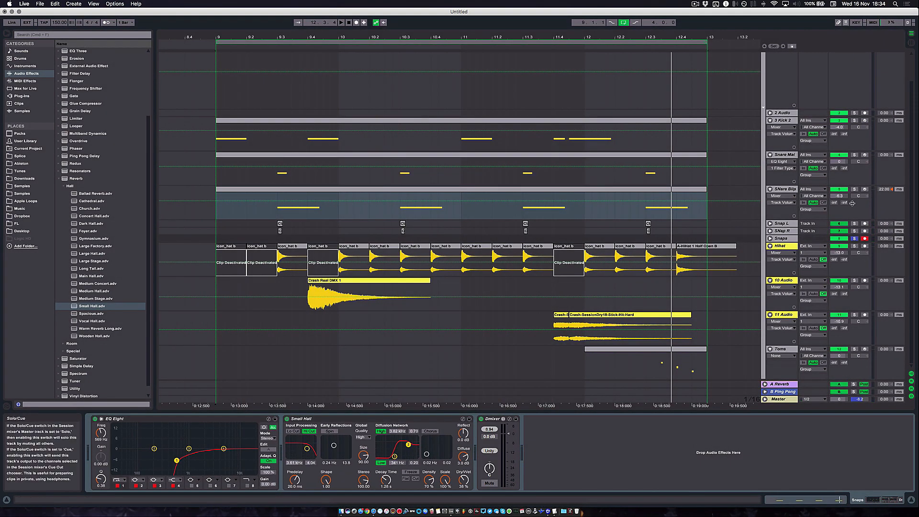
Solo the Snare Blip, main snare and kick alongside the Snaps group, and select the Snaps group
left_click(855, 189)
left_click(854, 154)
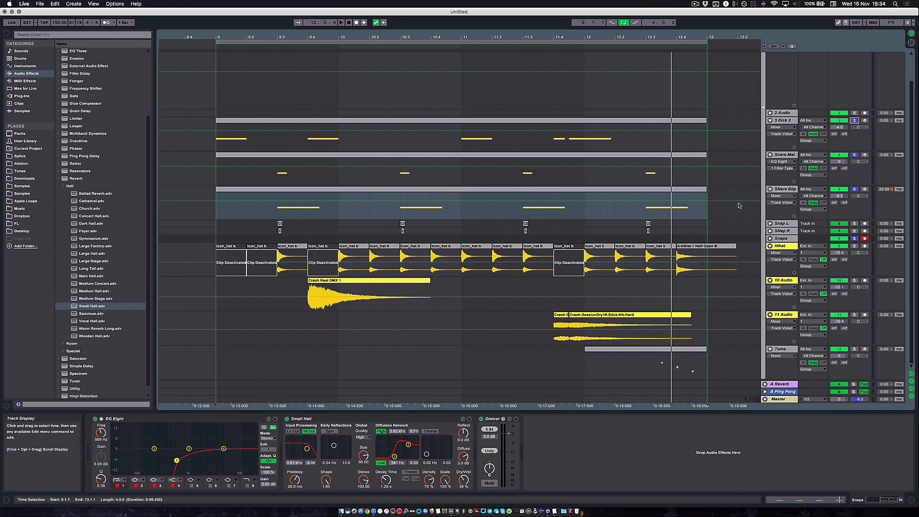
left_click(785, 239)
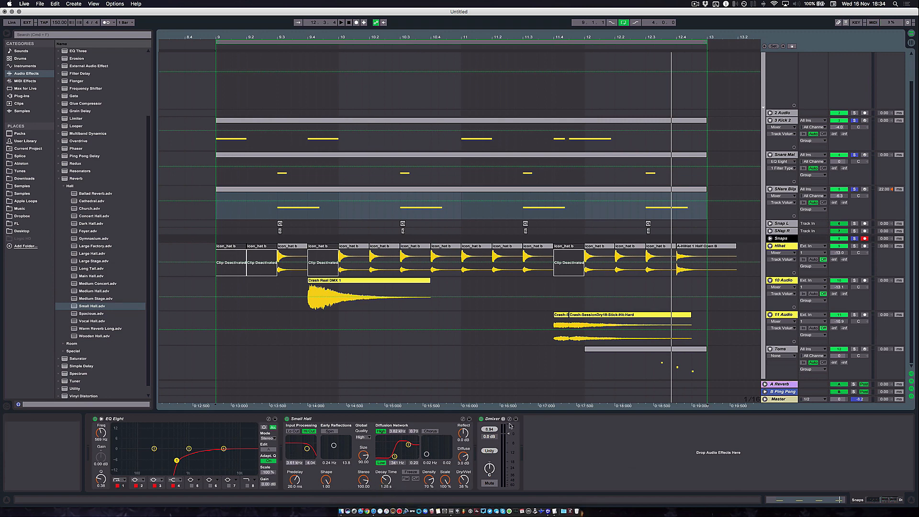
left_click(329, 419)
Add the Digital Clip Center saturator preset after the Dmixer on the Snaps group
left_click_drag(679, 350, 882, 341)
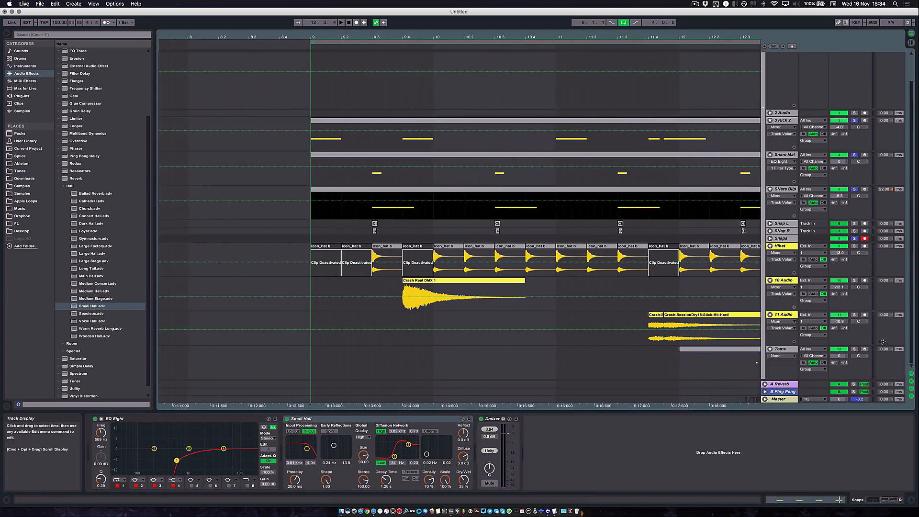
scroll(644, 341, "right", 2)
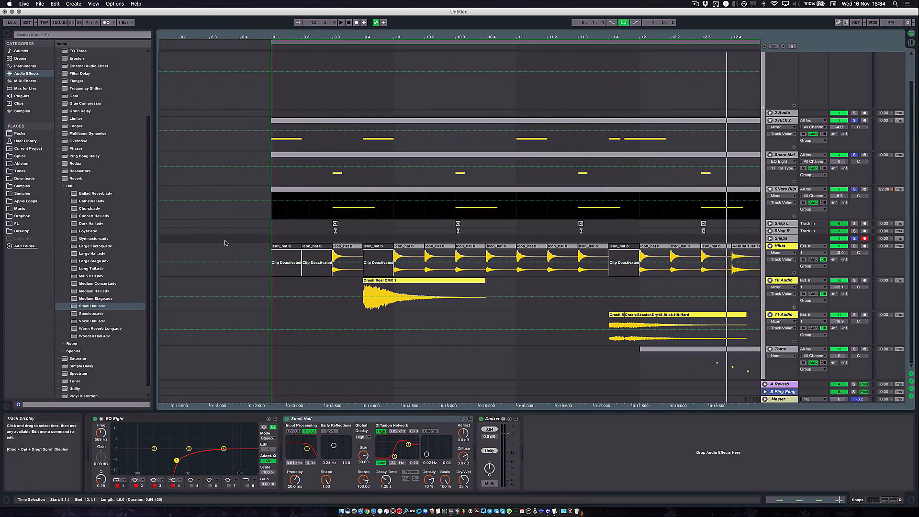
scroll(79, 287, "down", 1)
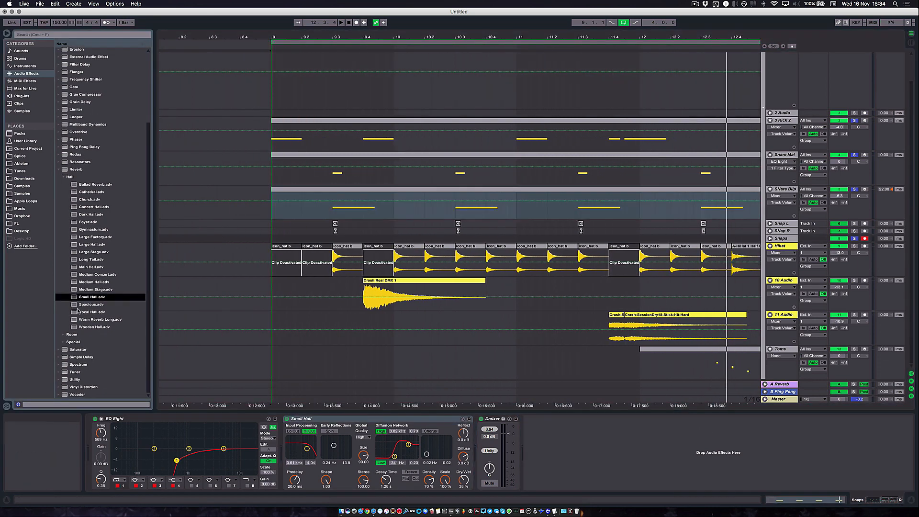
left_click(60, 349)
left_click(89, 291)
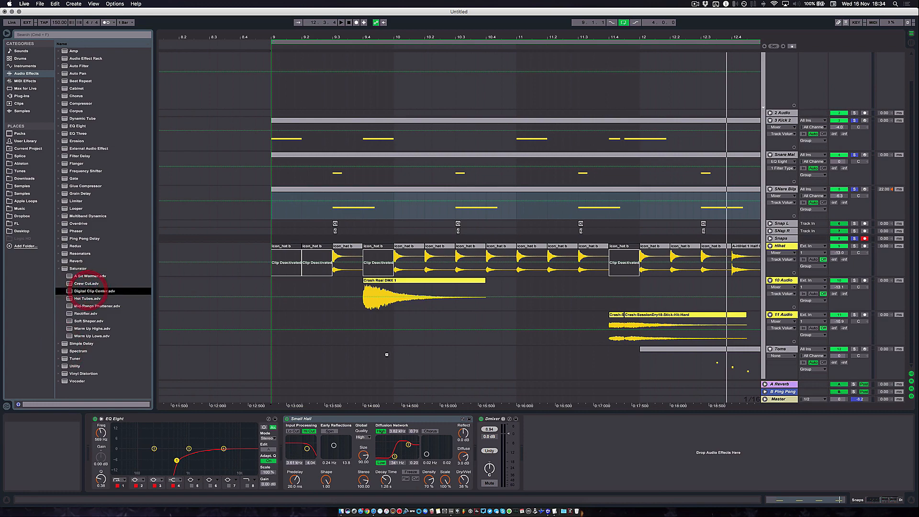
left_click_drag(387, 355, 627, 445)
During playback of the snaps, lower the Digital Clip Center's Dry/Wet to 11.9 %
key("space")
left_click(706, 458)
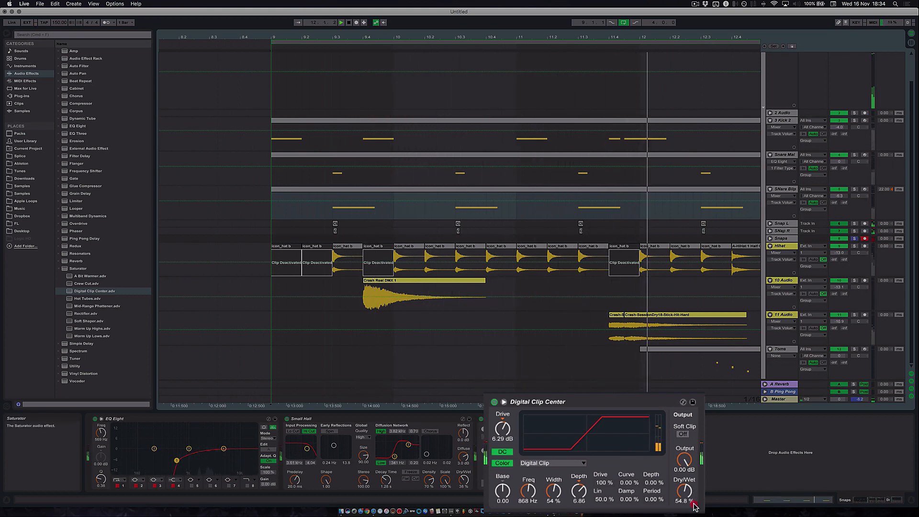
left_click_drag(695, 507, 694, 516)
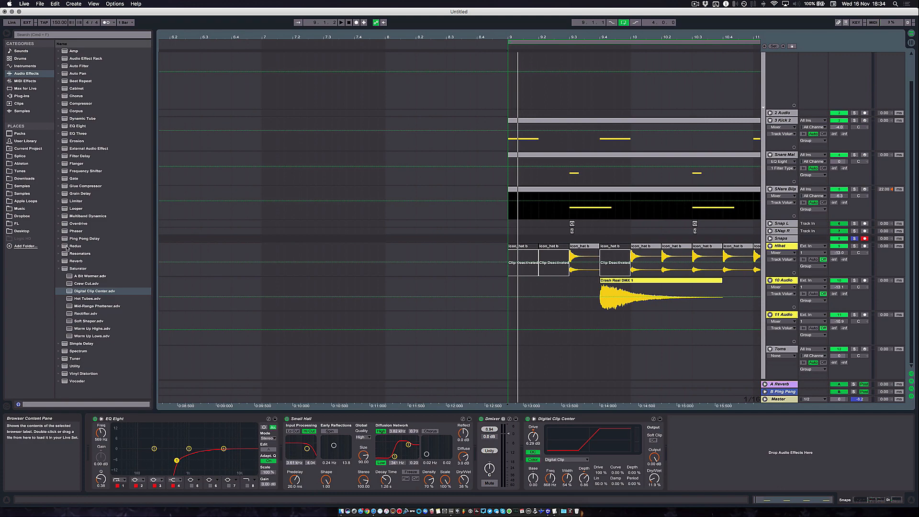
Insert a Redux effect between the Dmixer and Digital Clip Center on the Snaps group
left_click_drag(67, 247, 73, 246)
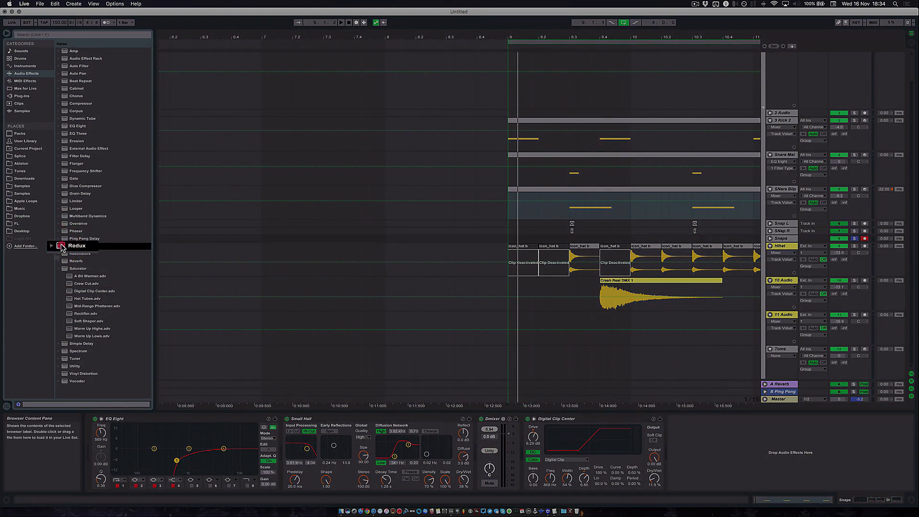
left_click_drag(680, 419, 532, 436)
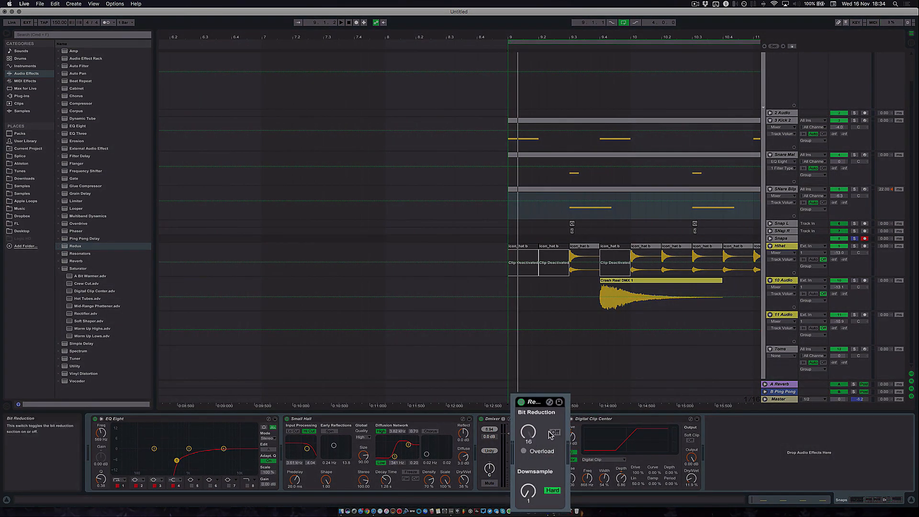
During playback, set Redux's Downsample to 3 and toggle the device to compare the sound with and without it
left_click(529, 493)
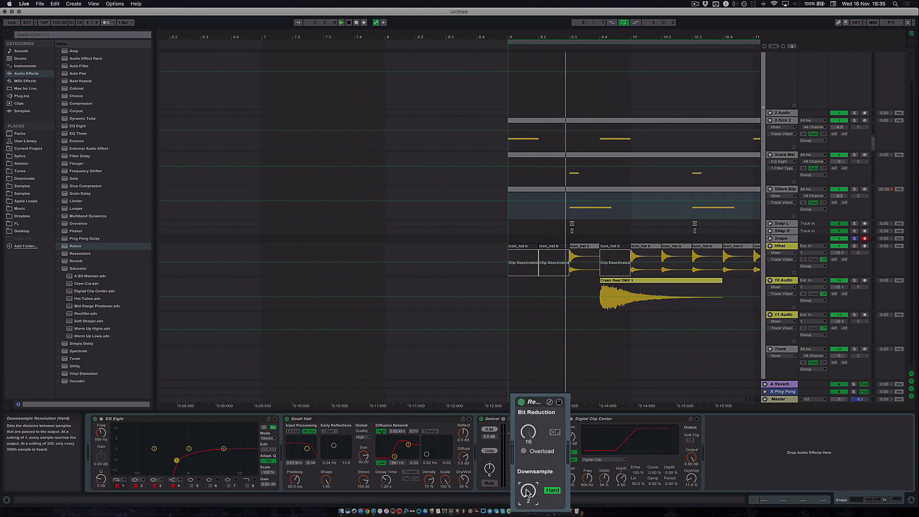
left_click_drag(528, 493, 528, 474)
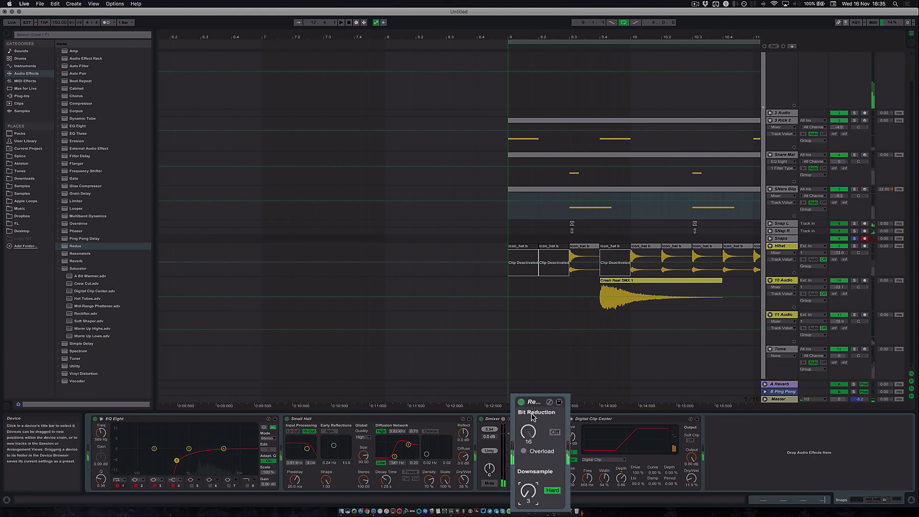
left_click(519, 403)
key("space")
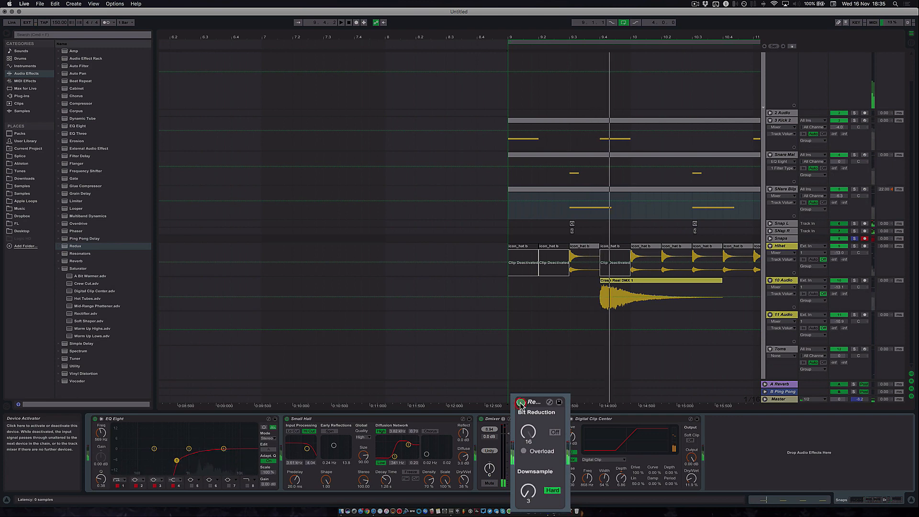
Switch Redux back on in the Snaps group and stop playback
left_click(520, 403)
key("space")
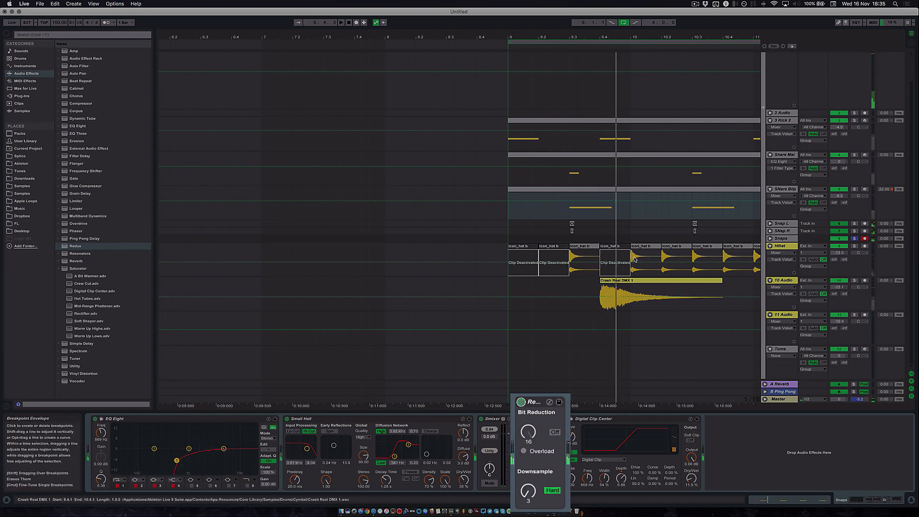
scroll(635, 263, "up", 1)
left_click_drag(635, 262, 477, 270)
key("minus")
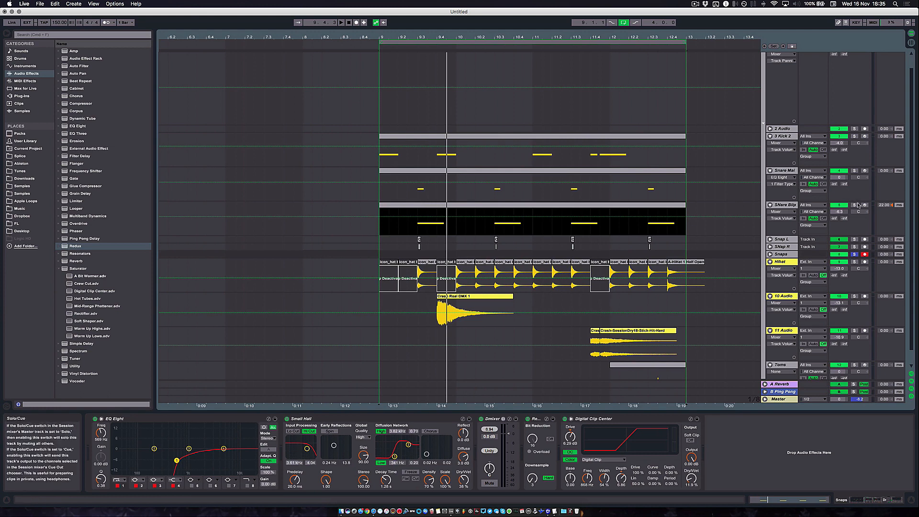
Solo the entire Drums group, start playback and show the group's device chain
left_click(854, 170)
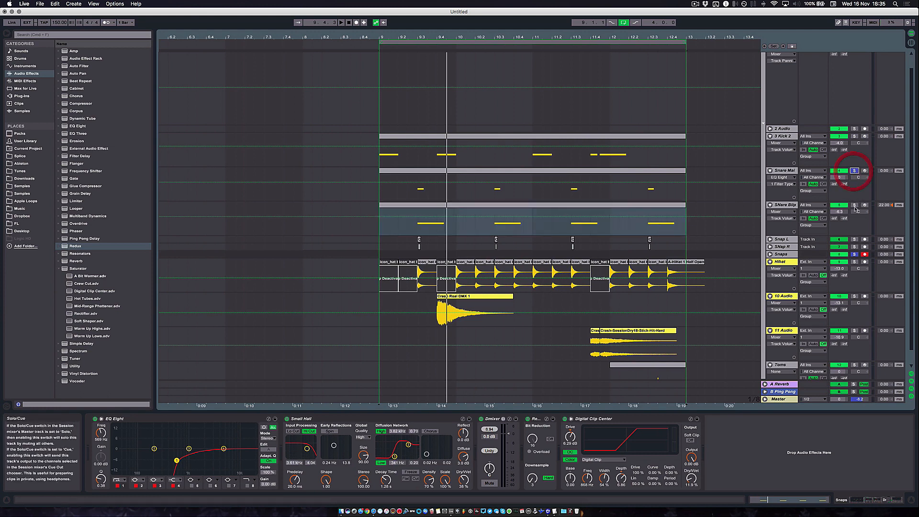
left_click(854, 136)
scroll(847, 101, "up", 2)
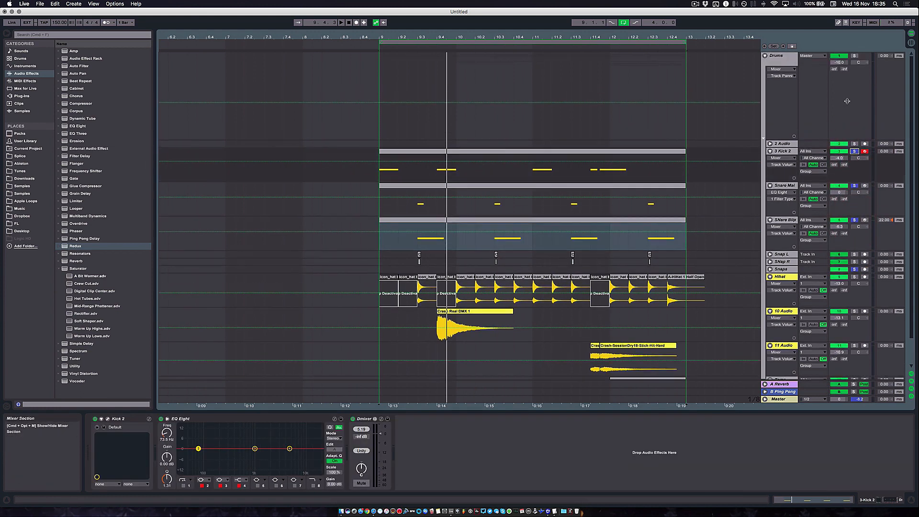
left_click(856, 56)
key("space")
left_click(775, 56)
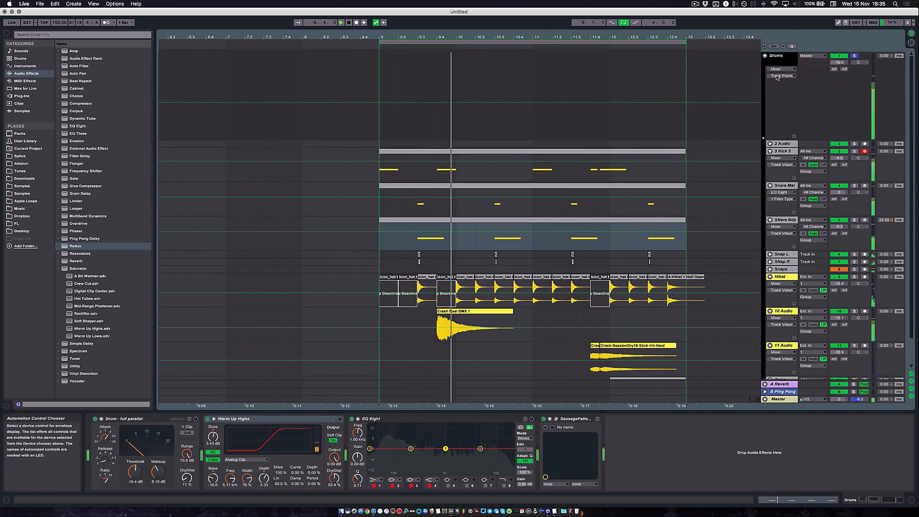
During playback of the drums, lower the Snare Blip track's volume to -11.2 dB
left_click(782, 187)
left_click_drag(838, 226, 840, 233)
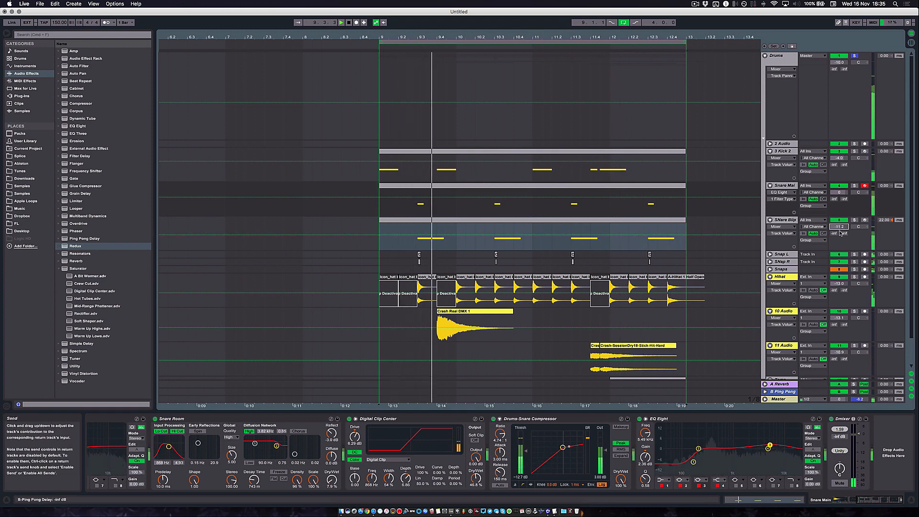
Examine the device chains of the Hihat, 10 Audio and 11 Audio tracks, stopping playback
scroll(798, 329, "down", 2)
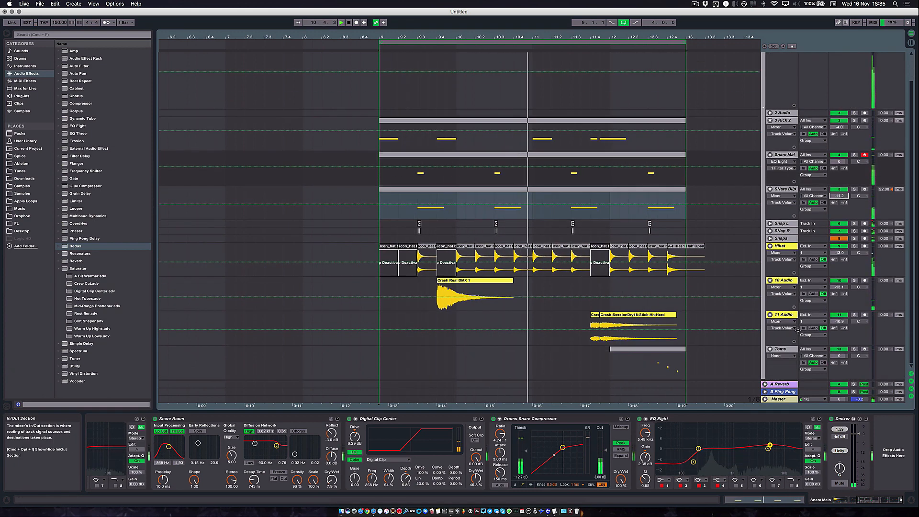
left_click(789, 239)
left_click(783, 246)
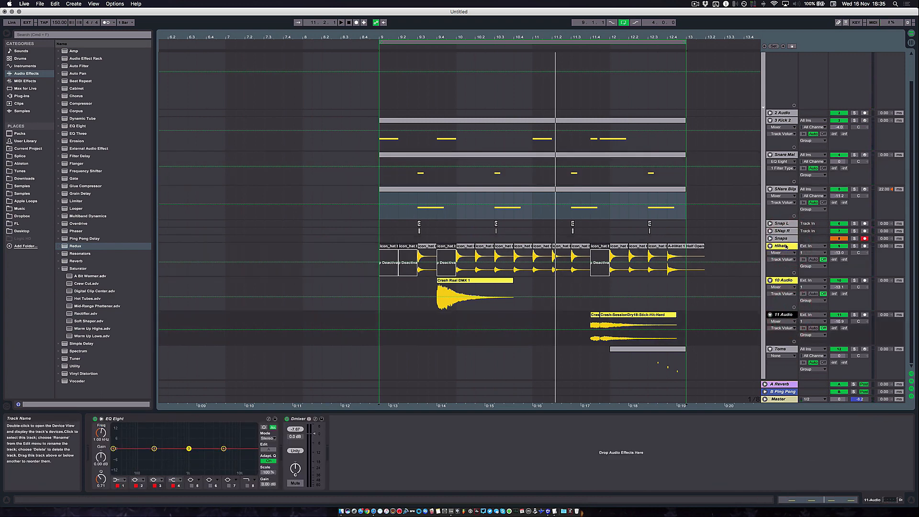
left_click(785, 286)
left_click(787, 283)
left_click(787, 281)
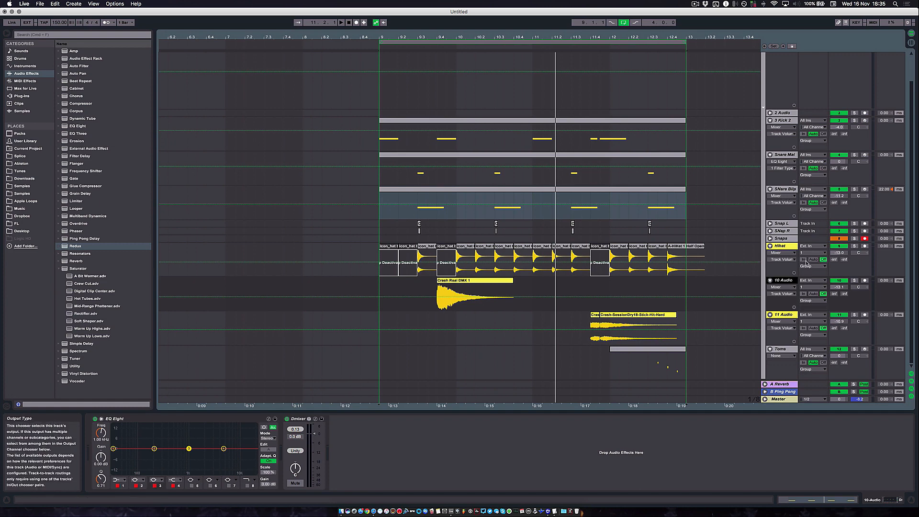
left_click(786, 246)
left_click(788, 315)
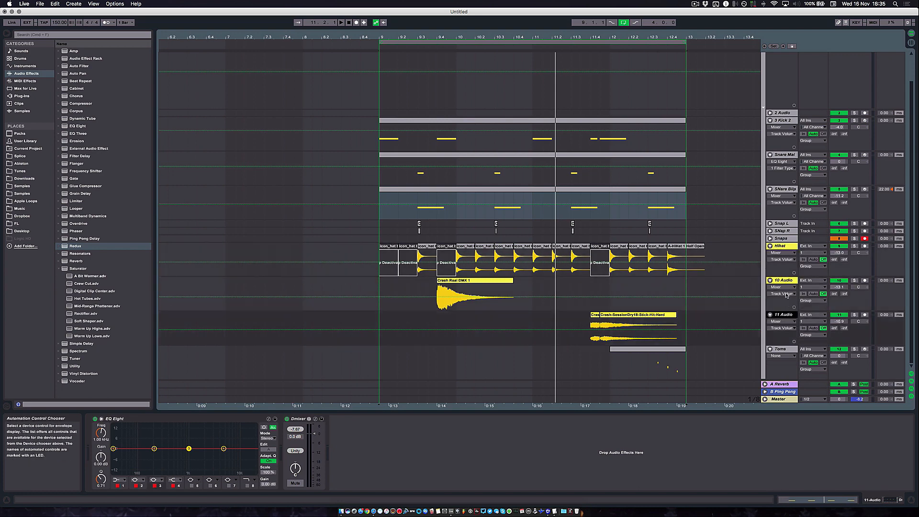
Select the Hihat, 10 Audio and 11 Audio tracks together to view the cymbal layers as one set
left_click(785, 247)
left_click(787, 315)
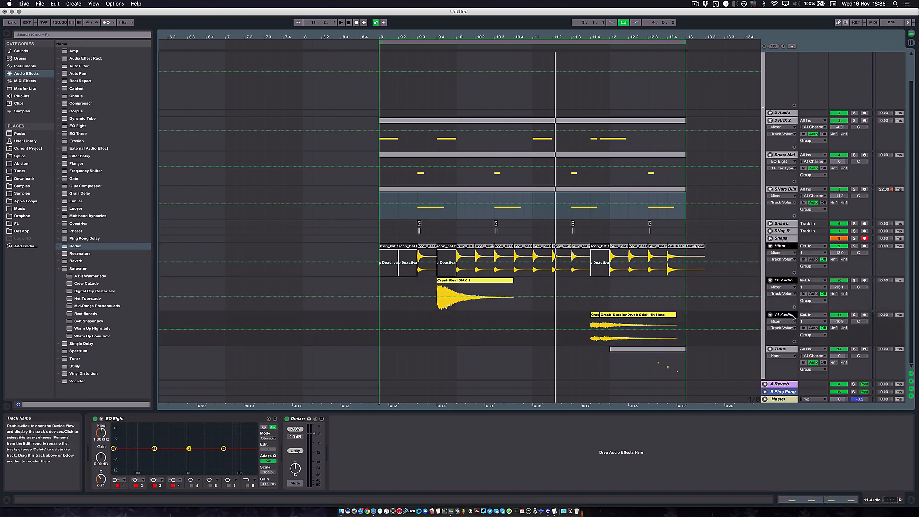
left_click(785, 316)
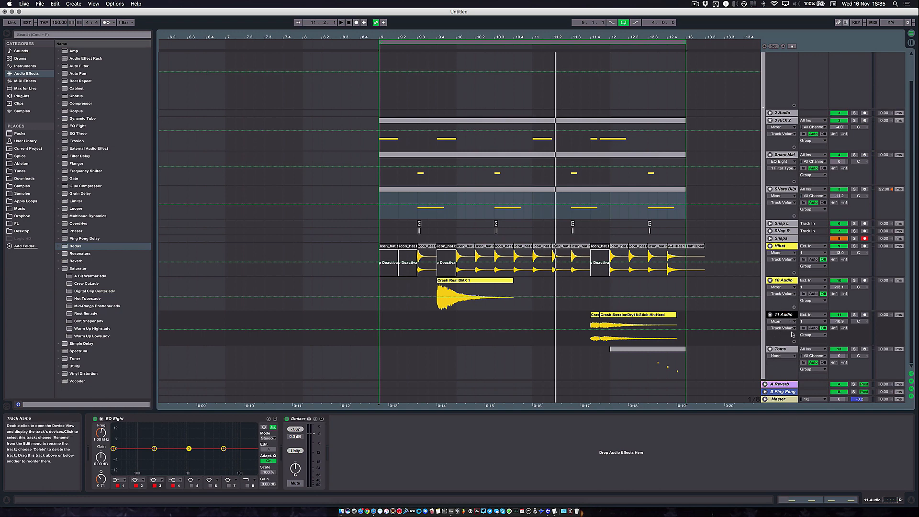
left_click(785, 247)
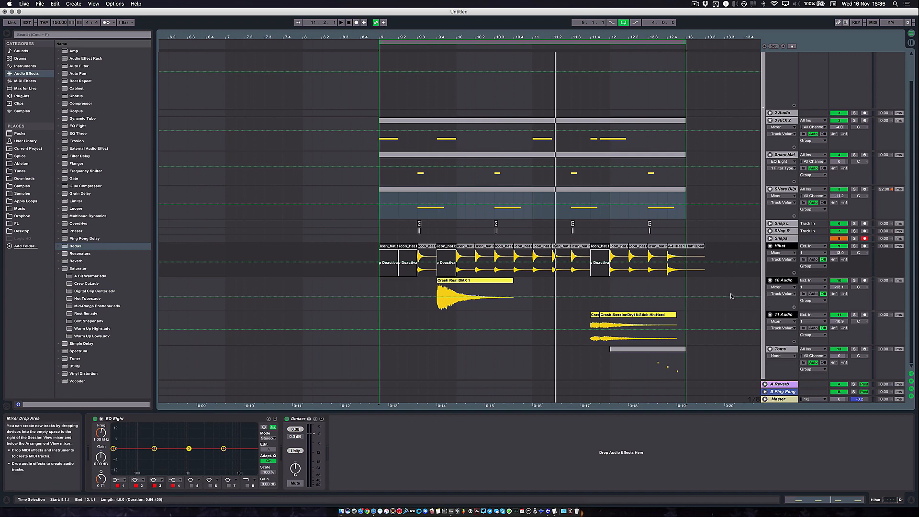
left_click(379, 286)
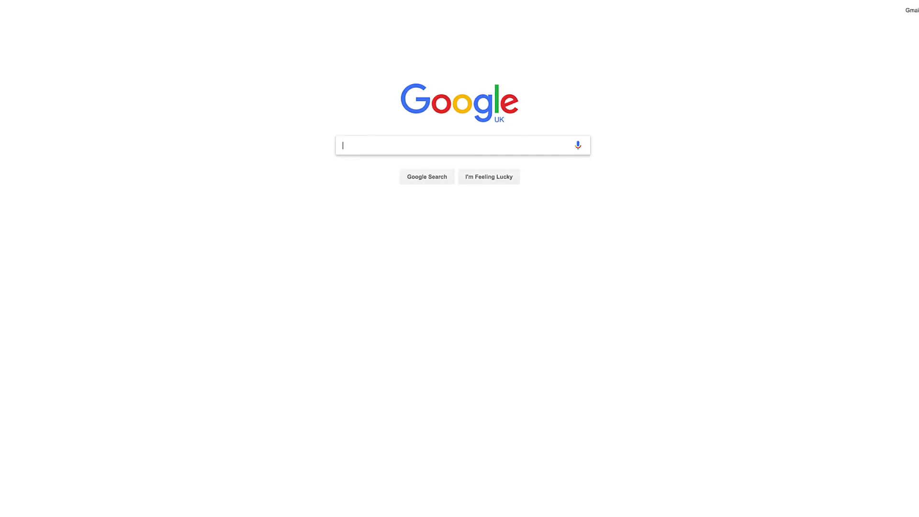
Switch to Chrome, open sonicacademy.com/courses/all and browse the course catalogue
type("sonicacademy.com/courses/all")
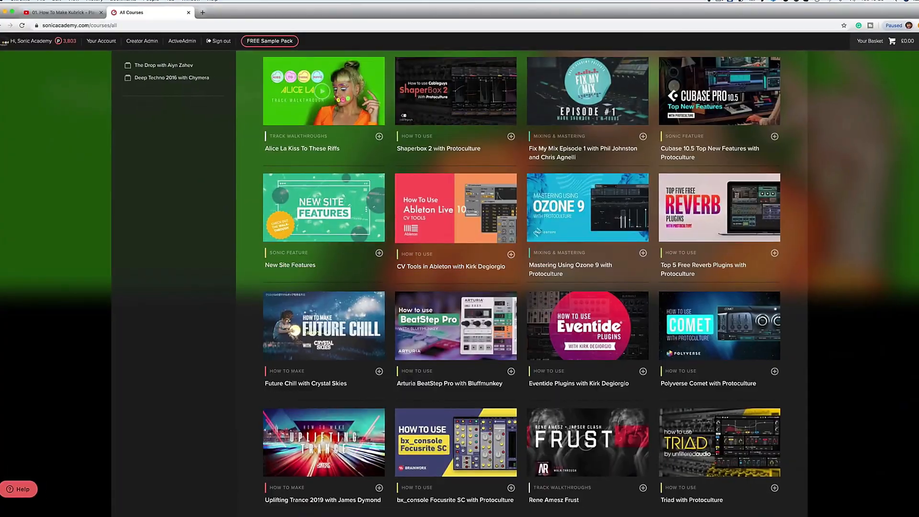
scroll(525, 278, "down", 15)
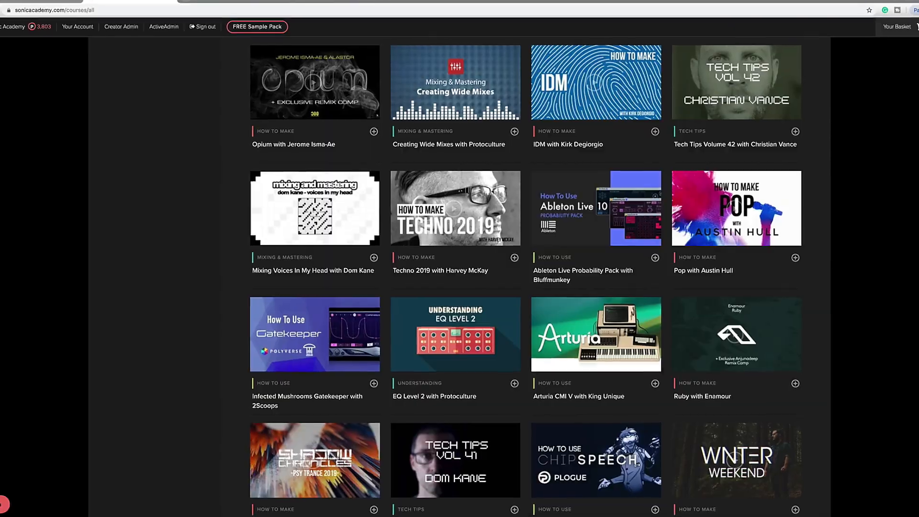
scroll(525, 278, "down", 10)
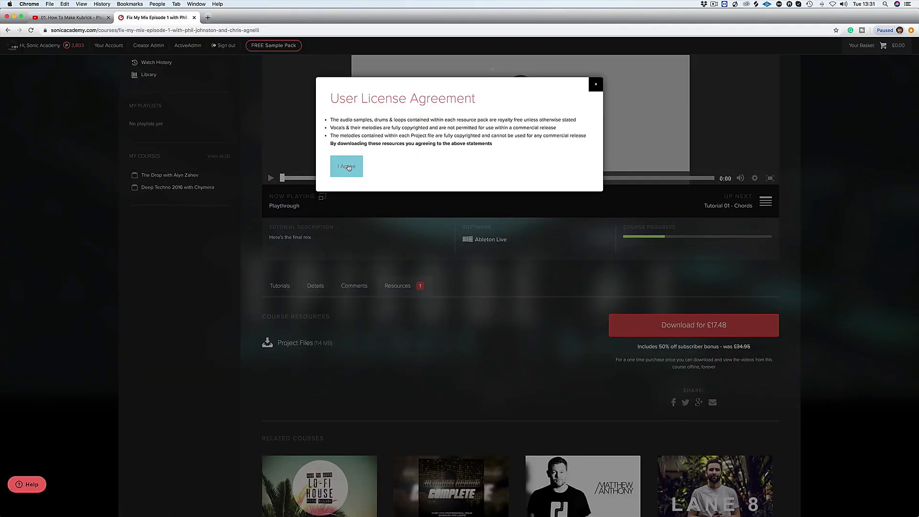
Accept the user licence agreement for the Fix My Mix Episode 1 resources and browse Sonic Academy's preset packs
left_click(347, 166)
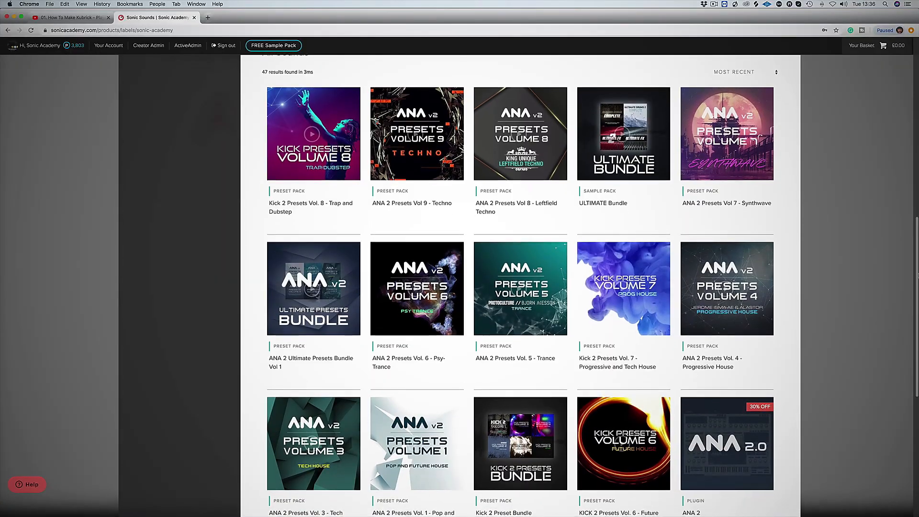
scroll(918, 275, "down", 3)
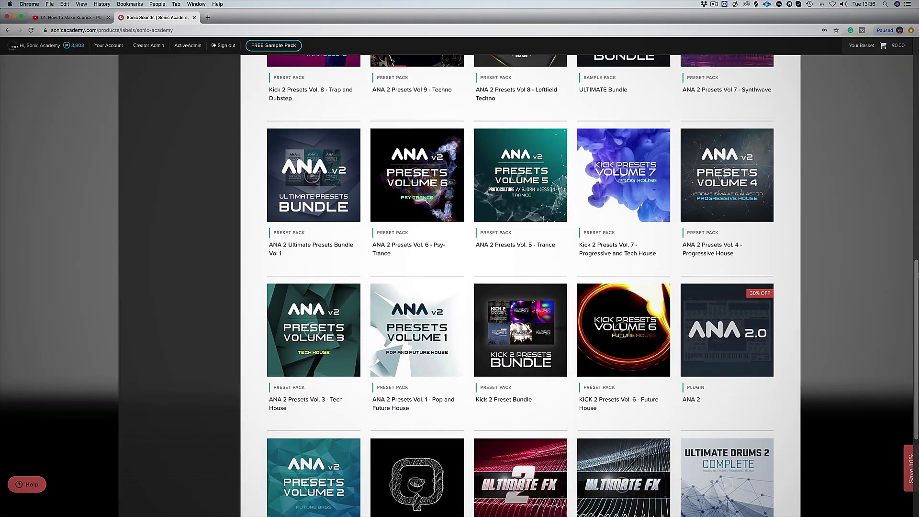